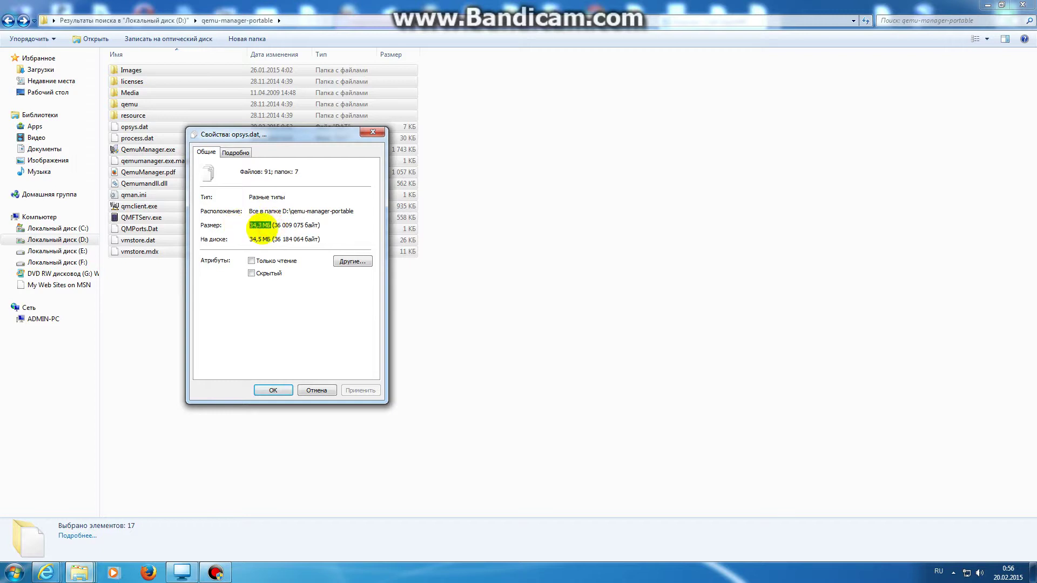
# Close the file properties and launch QemuManager.exe from the qemu-manager-portable folder.
pyautogui.click(263, 385)
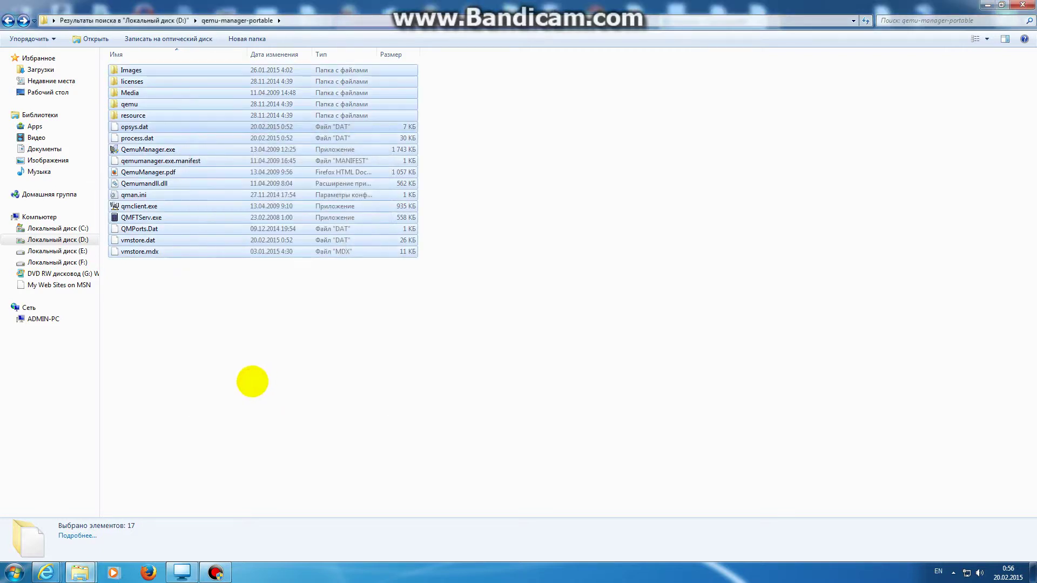
pyautogui.click(229, 345)
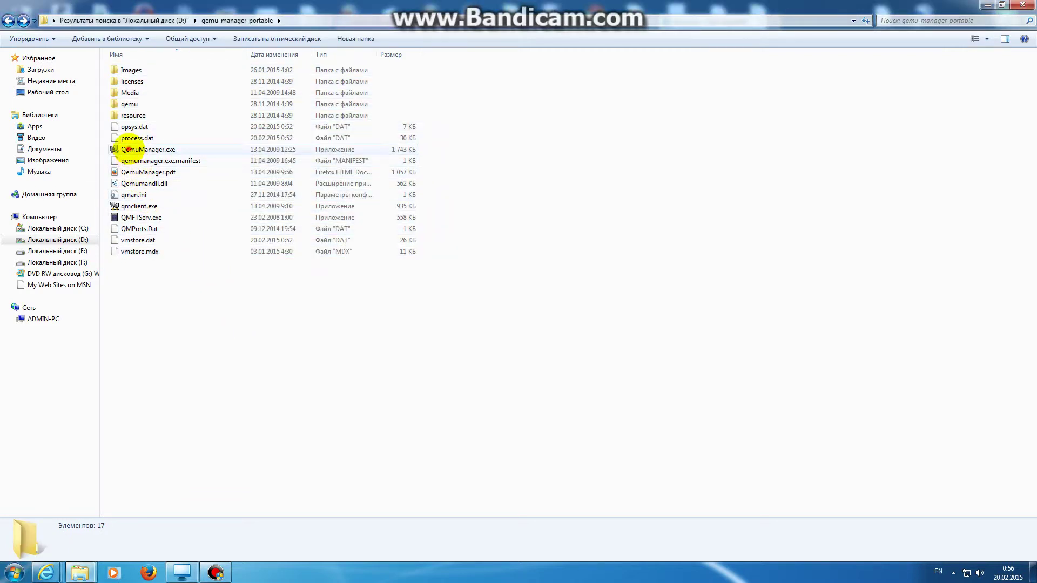
pyautogui.click(129, 150)
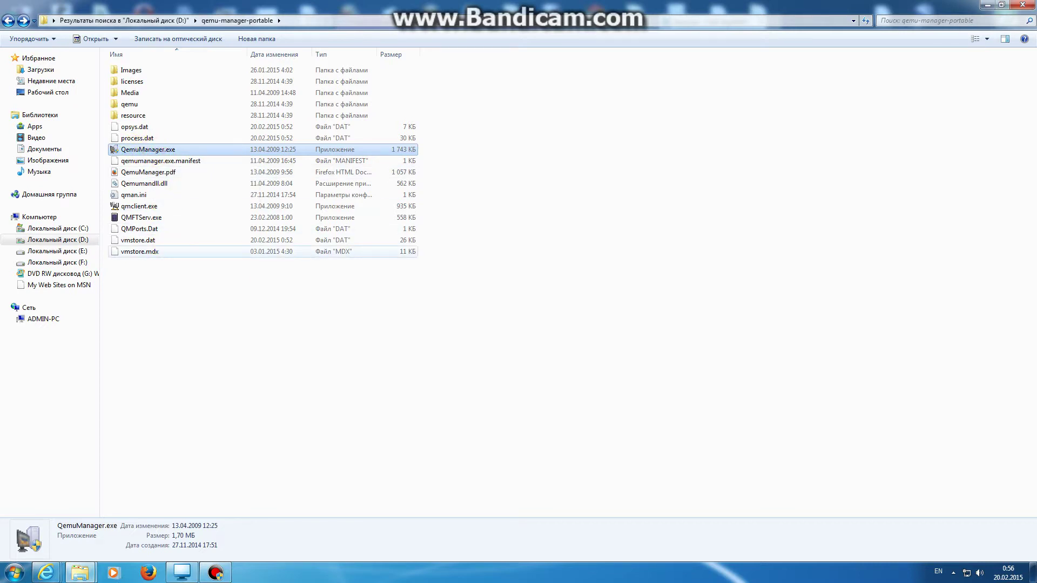
pyautogui.press('Return')
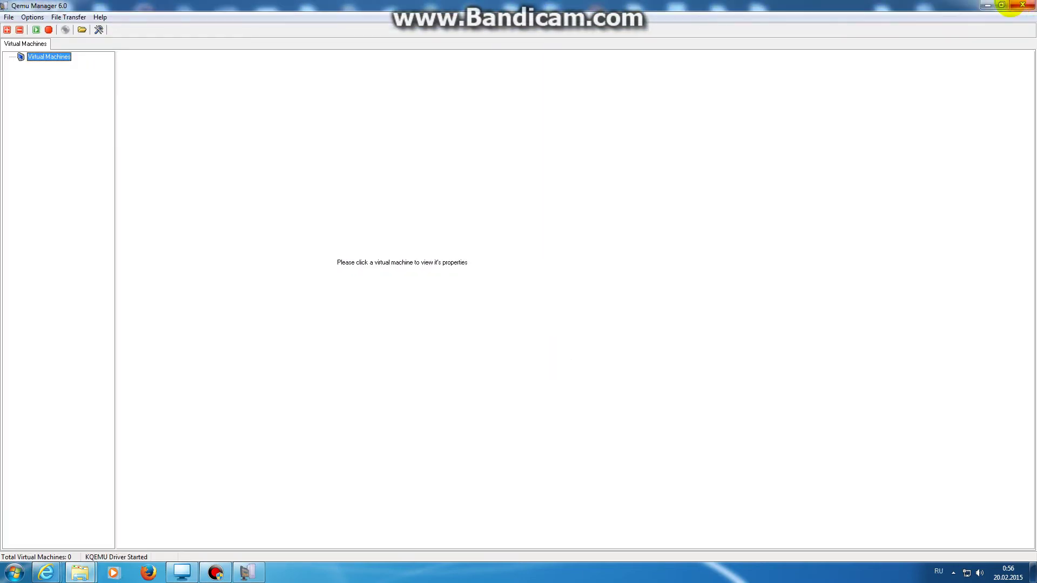
pyautogui.click(1002, 5)
pyautogui.moveTo(347, 71); pyautogui.dragTo(408, 103)
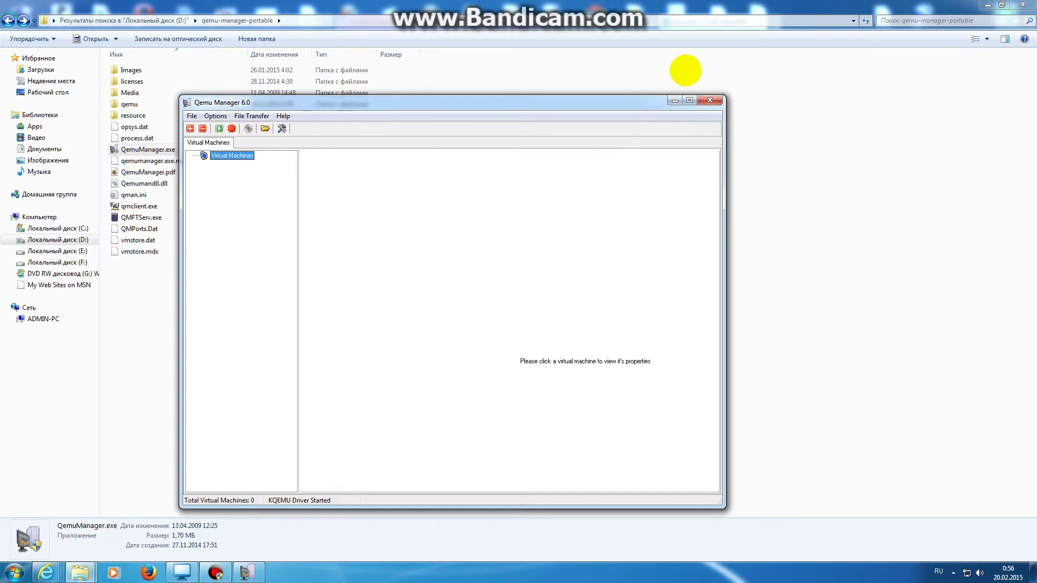
pyautogui.click(690, 100)
# View the About information of Qemu Manager and look over the other available commands.
pyautogui.click(100, 16)
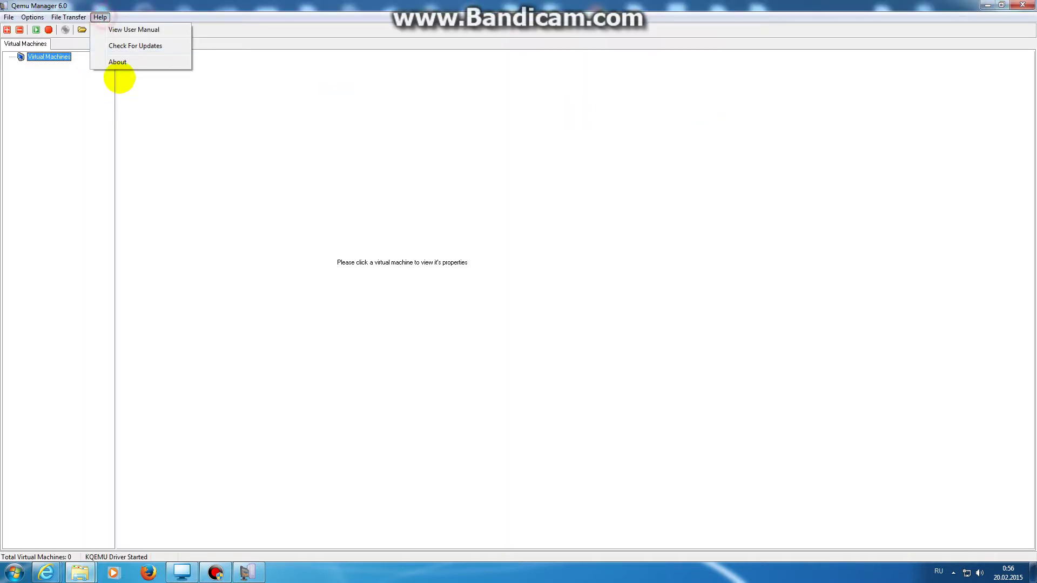
pyautogui.click(119, 62)
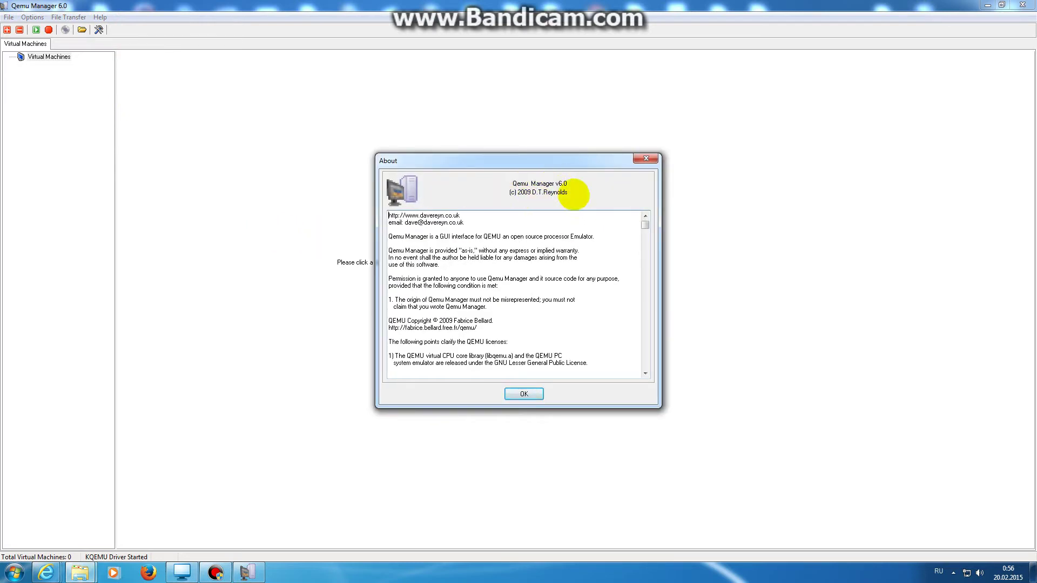
pyautogui.click(523, 393)
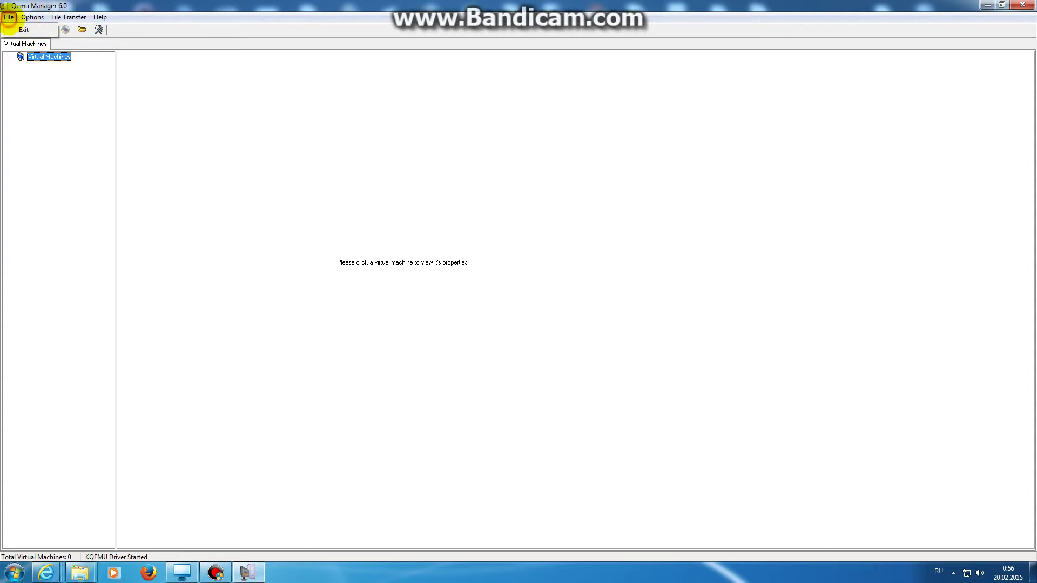
pyautogui.click(27, 18)
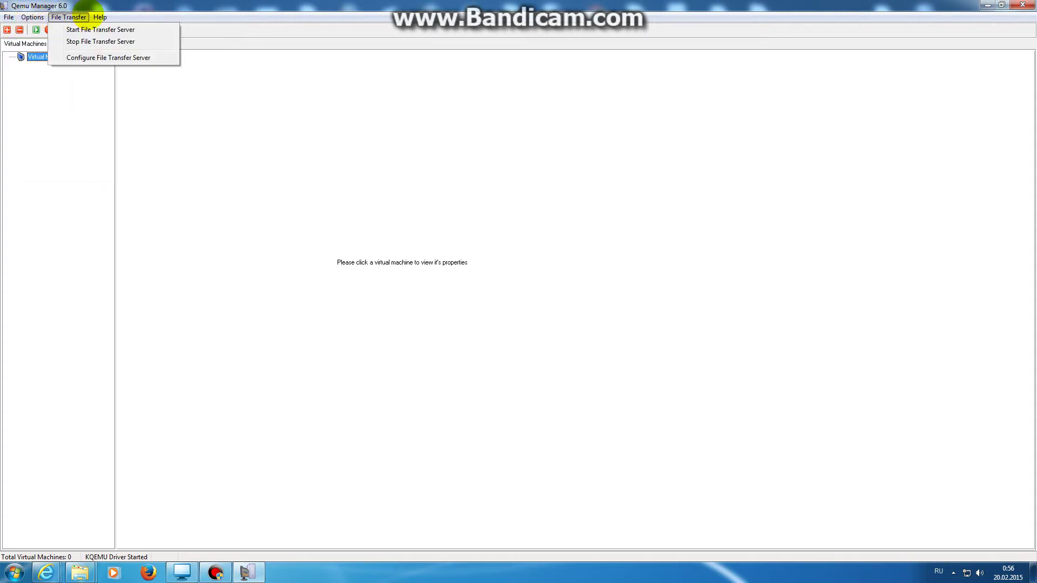
pyautogui.click(76, 112)
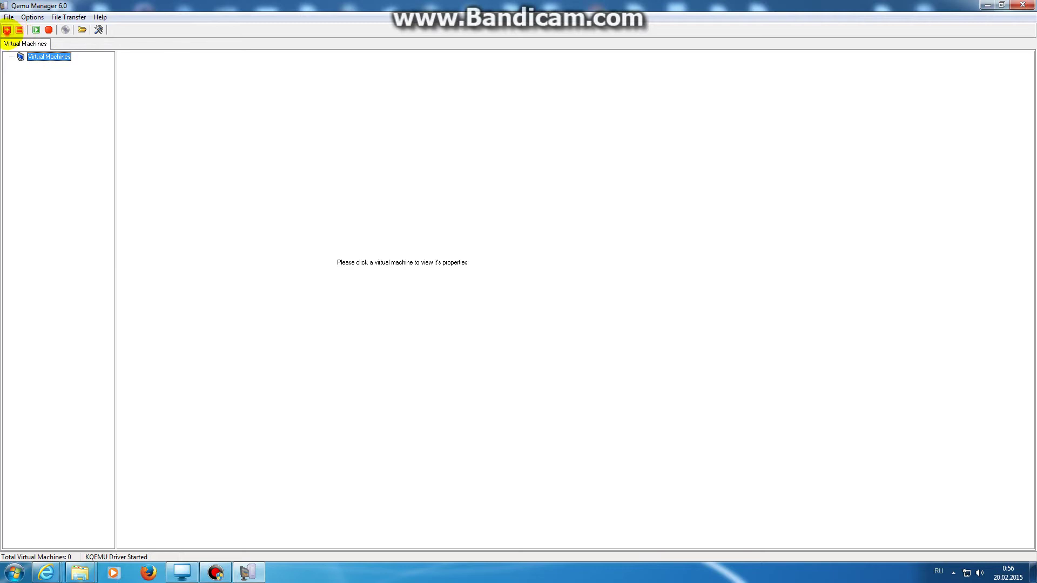
# Start a new virtual machine named "Windows xp" and store it in the Default VM Store.
pyautogui.click(7, 30)
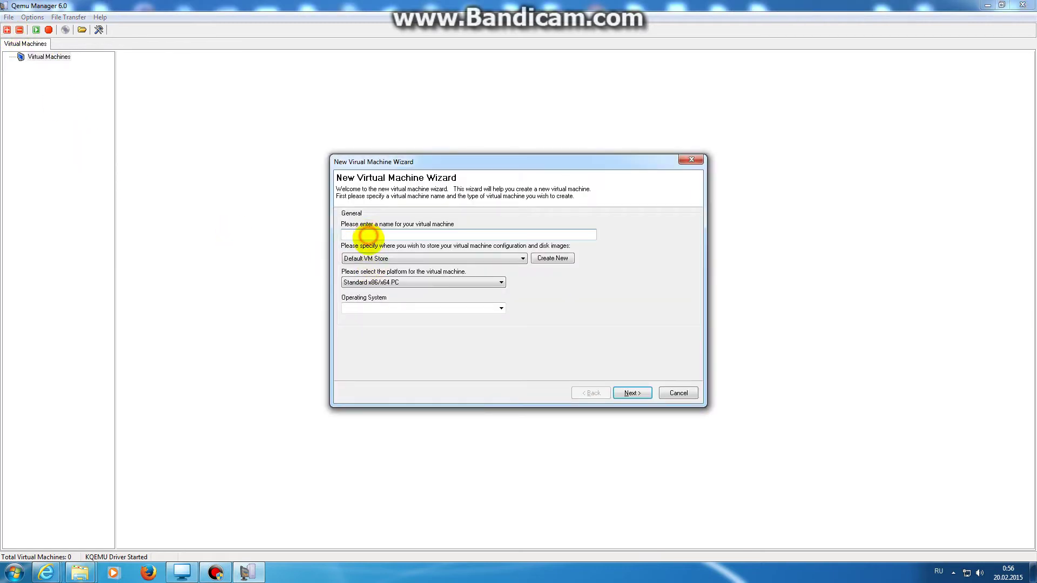
pyautogui.click(367, 236)
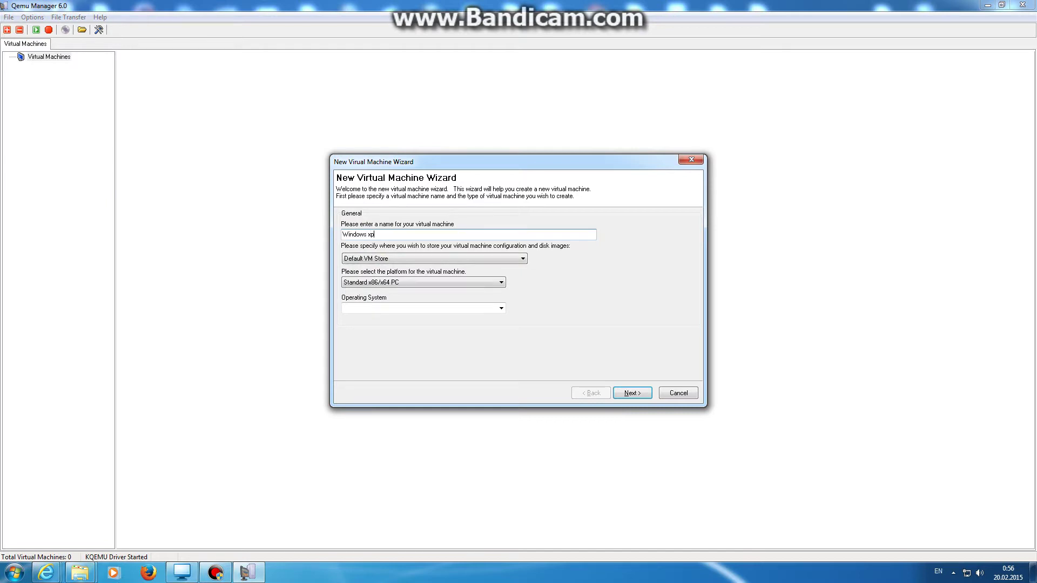
pyautogui.click(405, 259)
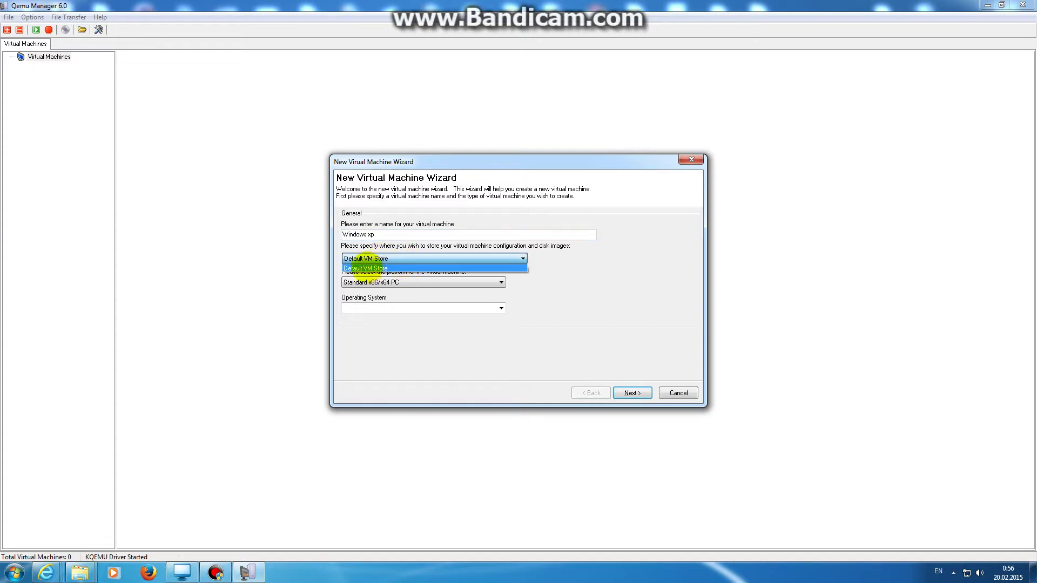
pyautogui.click(377, 264)
# Set the platform to Standard x86/x64 PC and the operating system to Microsoft Windows XP, and continue to the virtual machine settings.
pyautogui.click(367, 282)
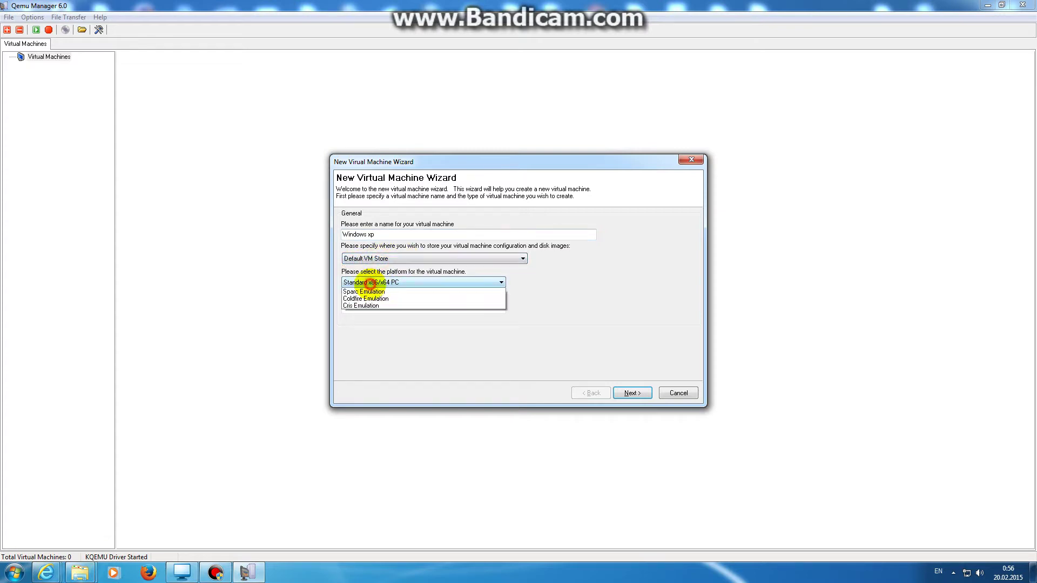
pyautogui.click(379, 281)
pyautogui.click(378, 282)
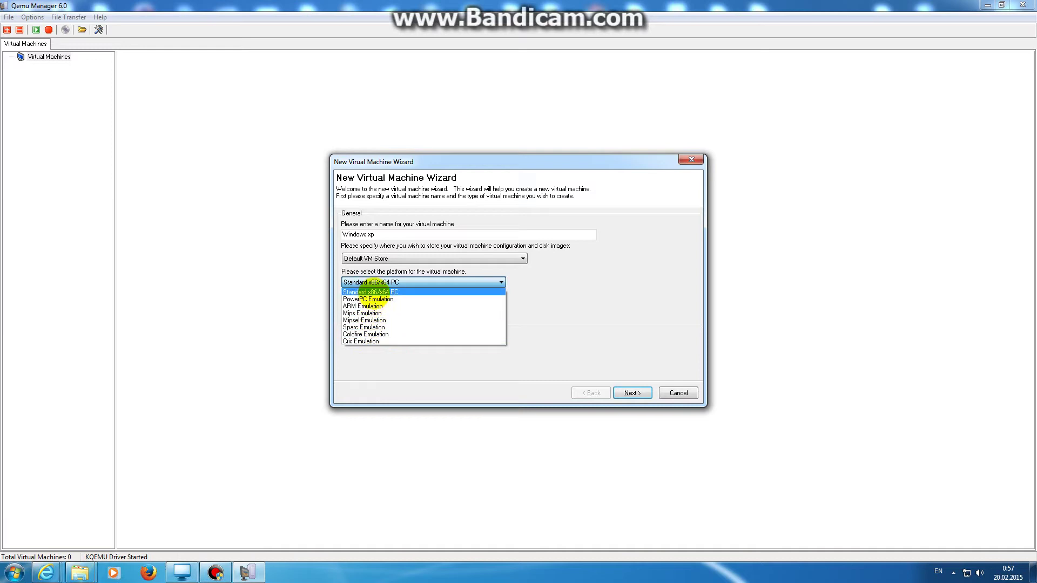
pyautogui.click(371, 292)
pyautogui.click(381, 280)
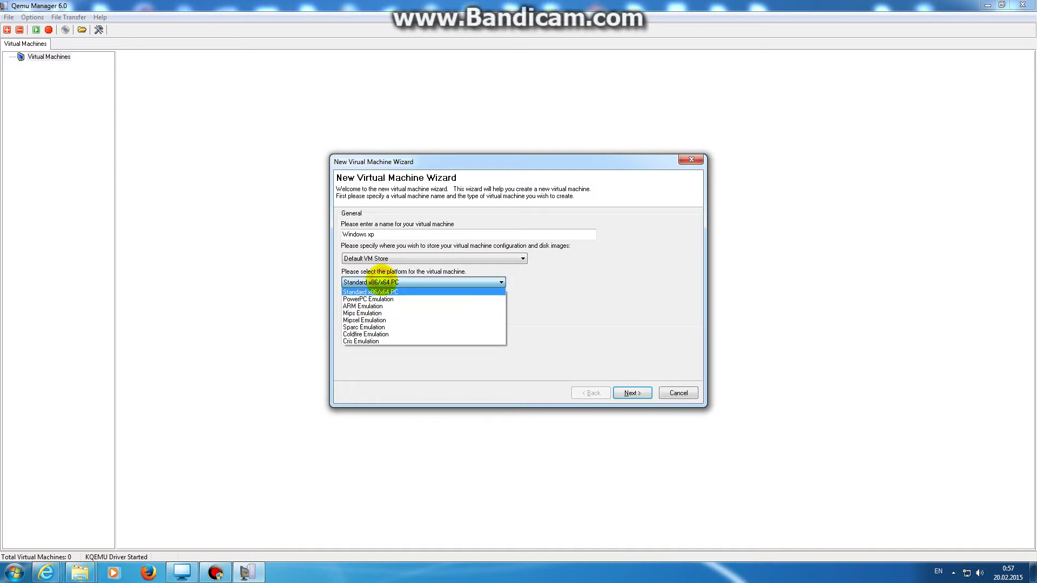
pyautogui.click(372, 292)
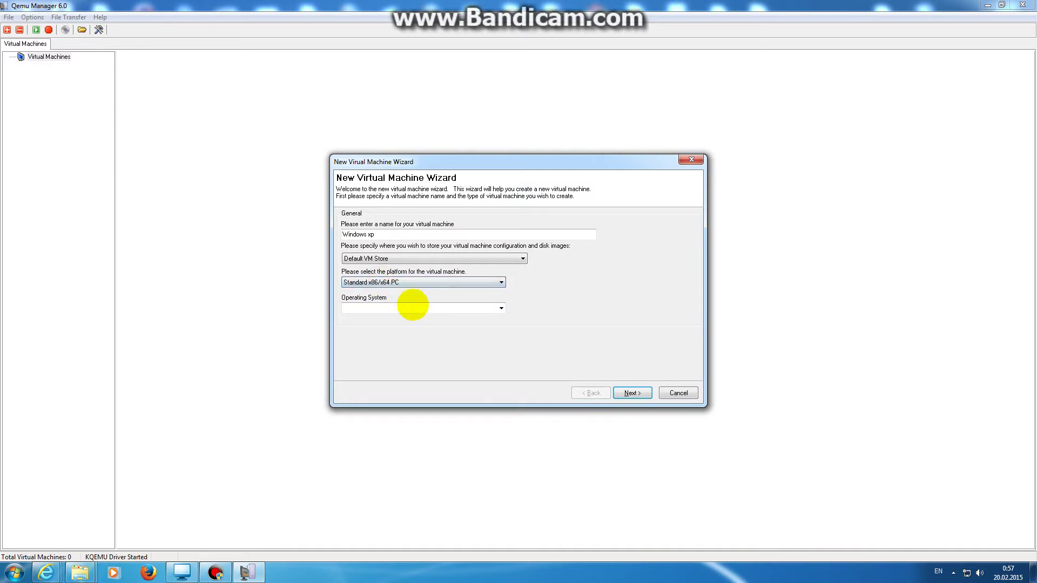
pyautogui.click(502, 309)
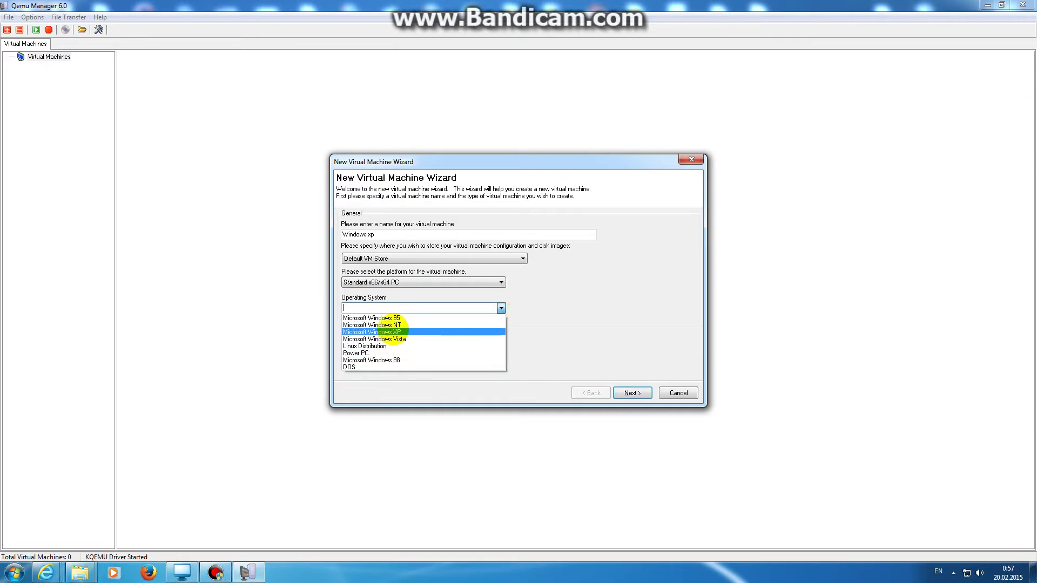
pyautogui.click(395, 331)
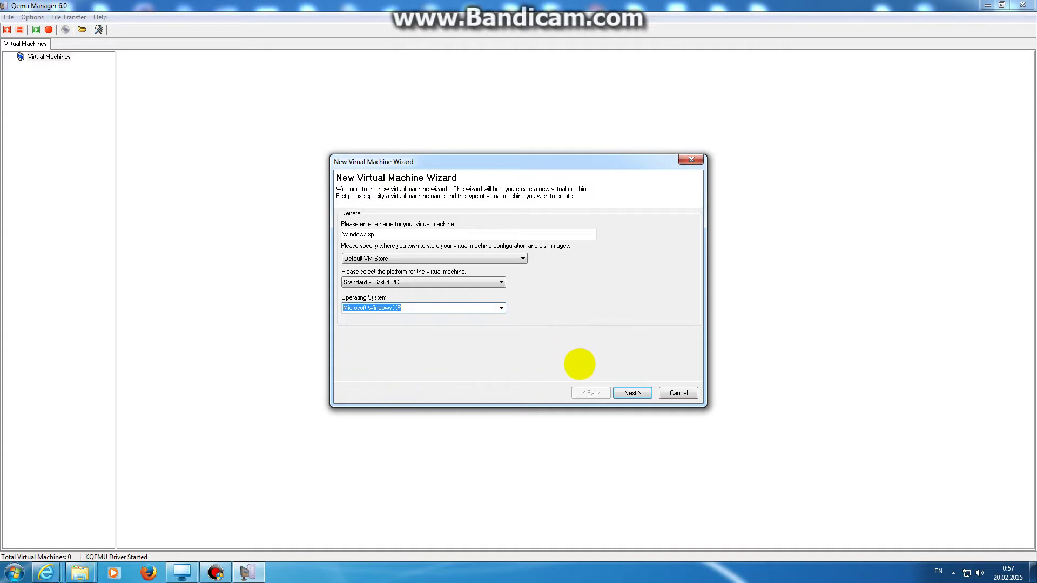
pyautogui.click(628, 393)
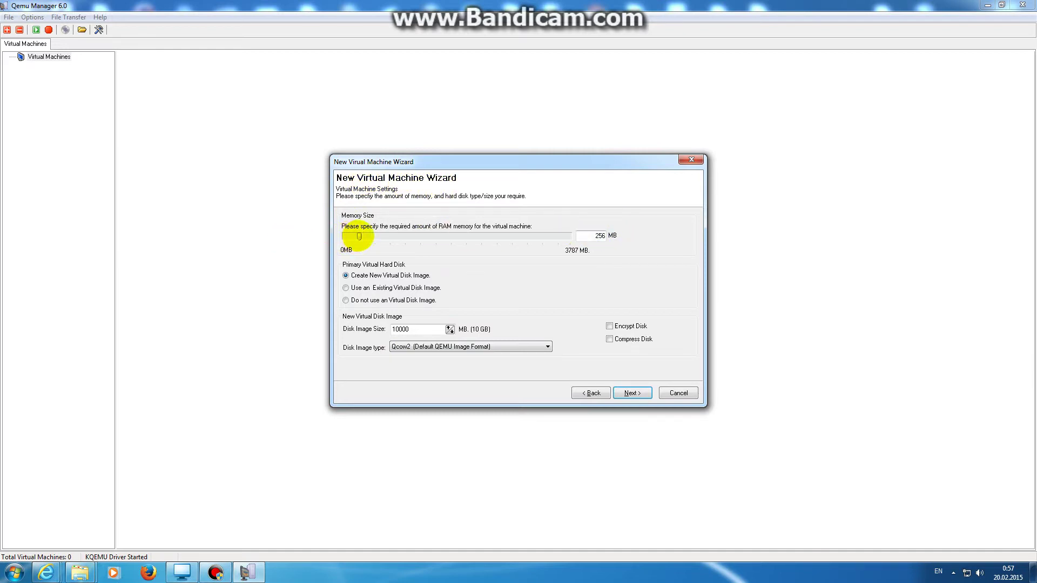
# Set the virtual machine's RAM memory size to 512 MB.
pyautogui.moveTo(378, 236); pyautogui.dragTo(604, 226)
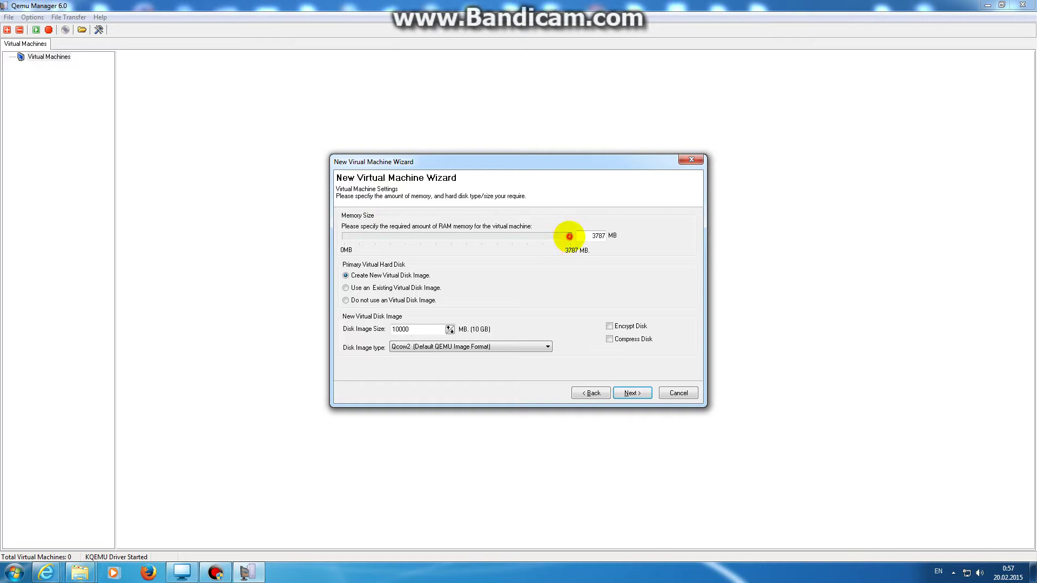
pyautogui.moveTo(570, 236); pyautogui.dragTo(382, 241)
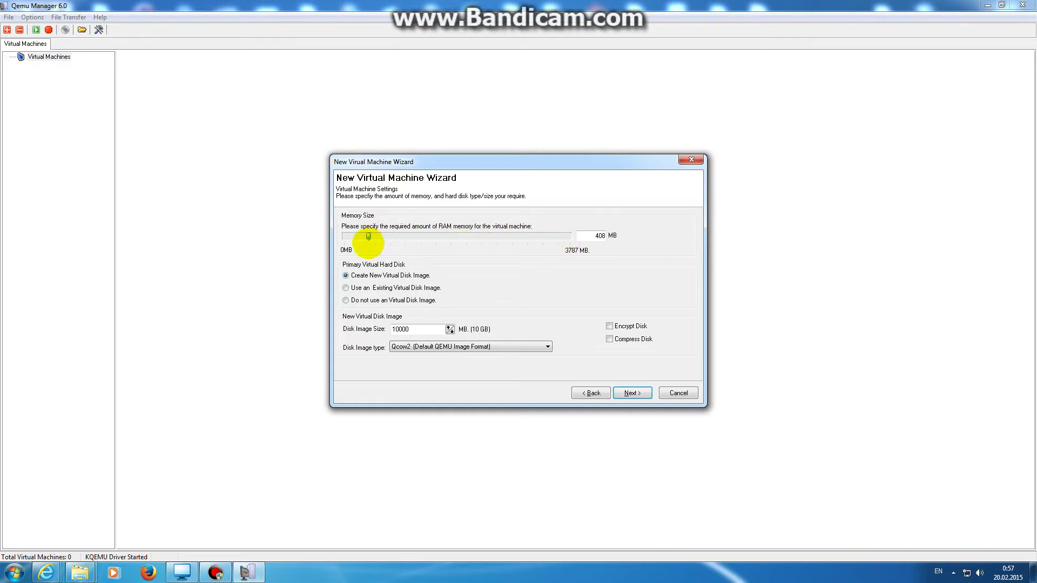
pyautogui.click(605, 235)
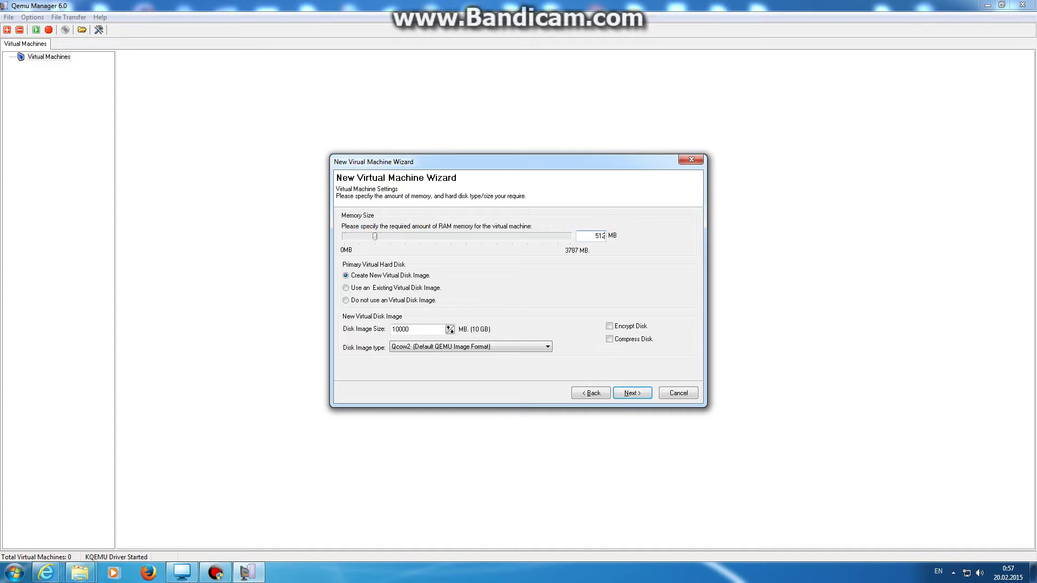
pyautogui.click(613, 259)
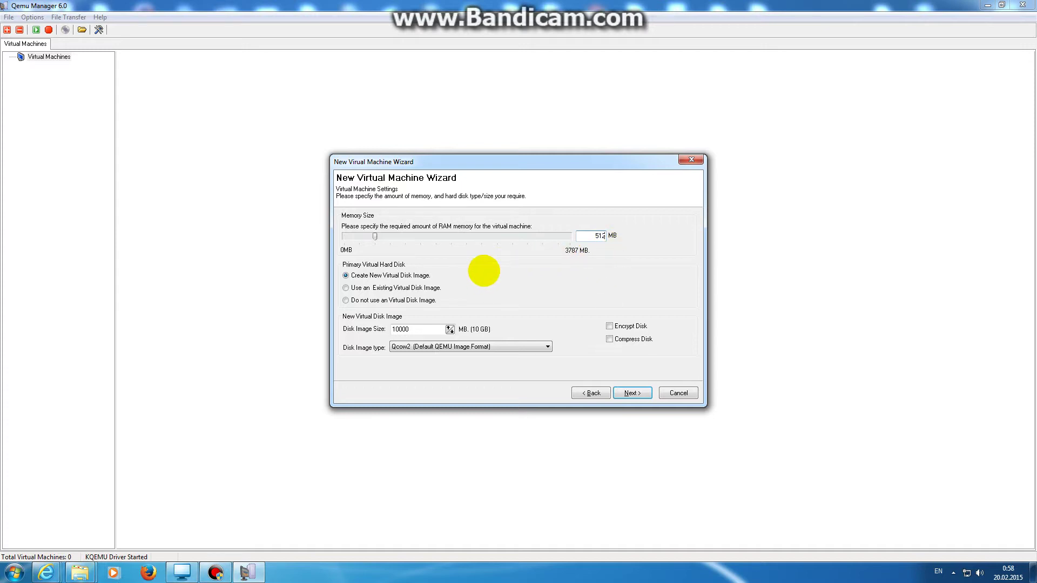
pyautogui.moveTo(425, 329); pyautogui.dragTo(354, 328)
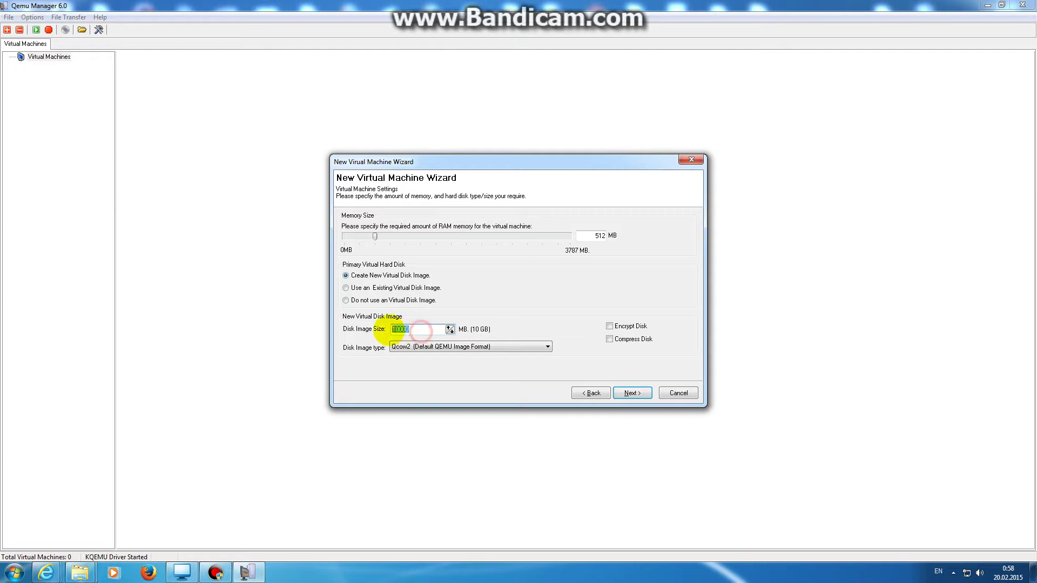
pyautogui.doubleClick(432, 327)
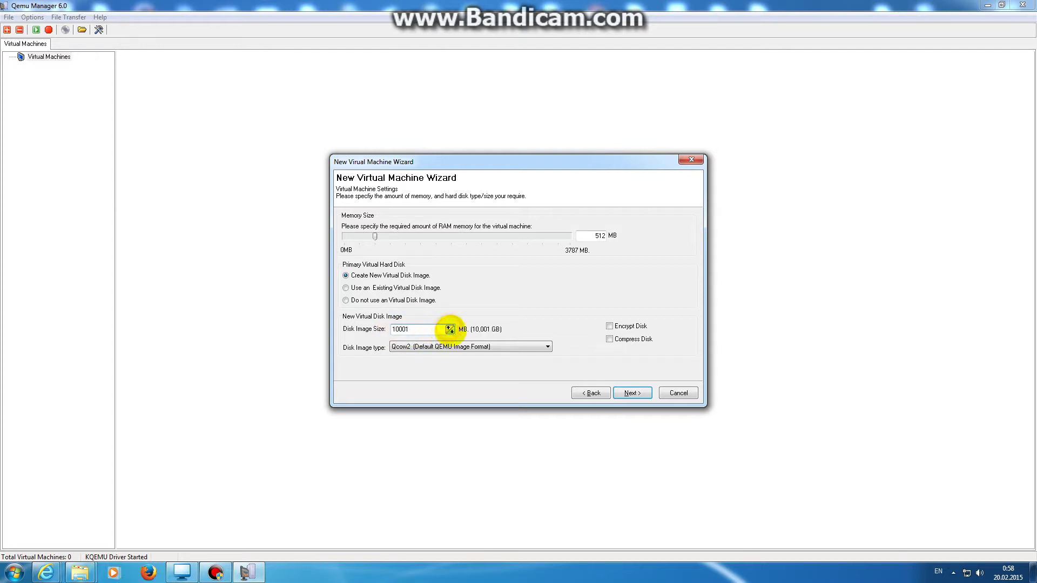
pyautogui.click(450, 331)
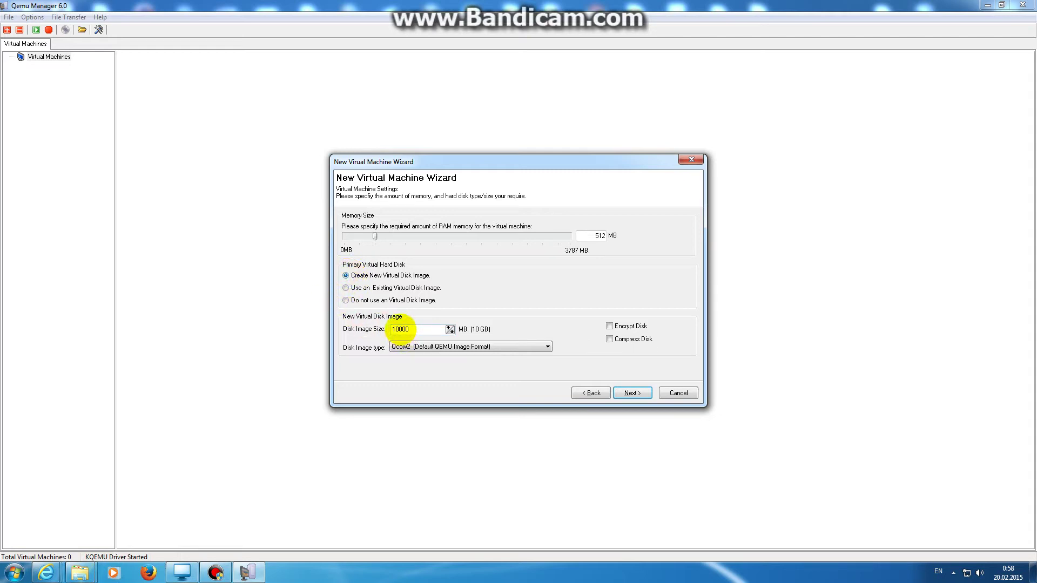
pyautogui.click(346, 288)
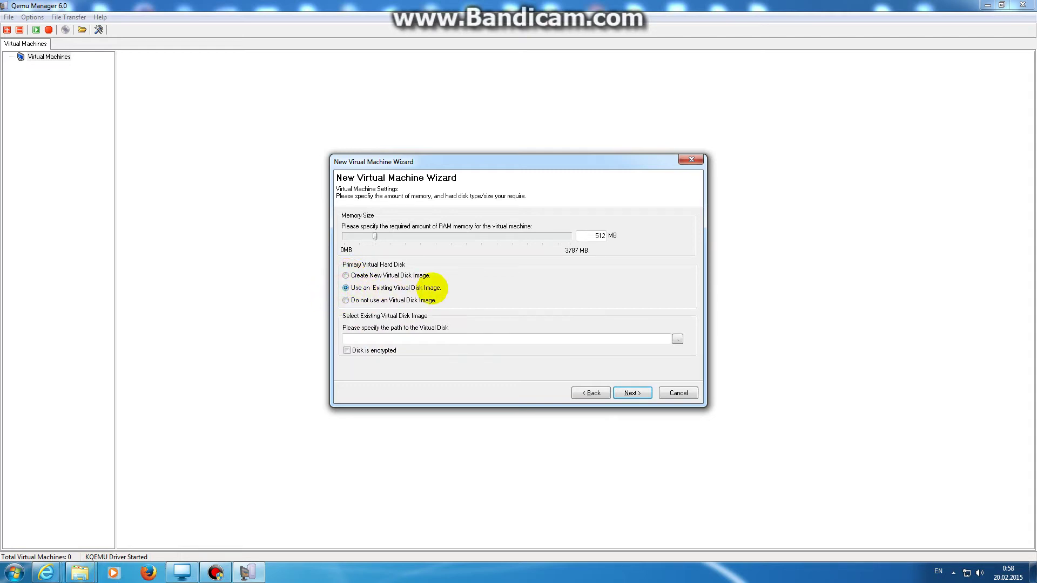
pyautogui.click(677, 339)
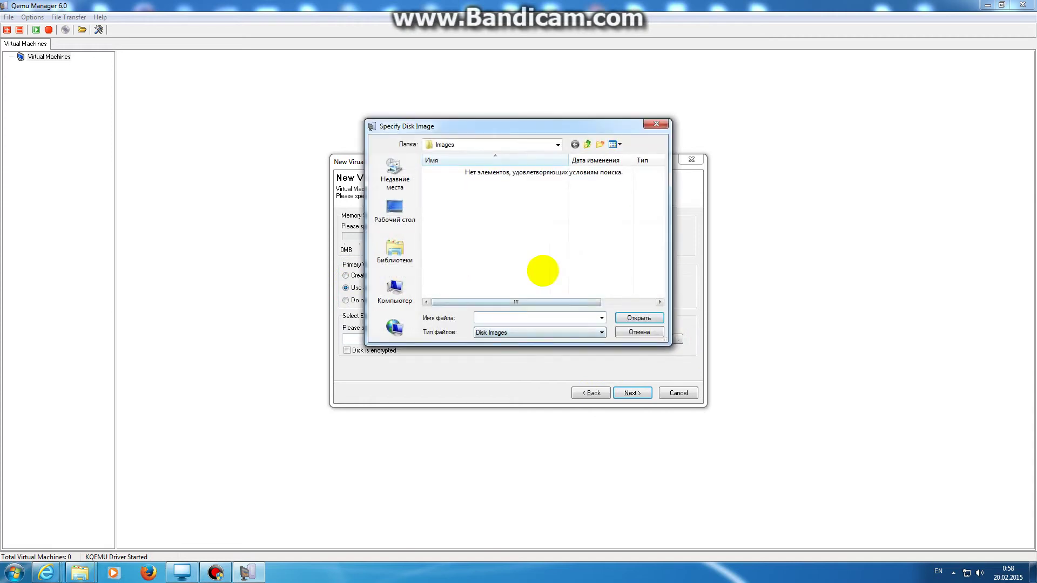
pyautogui.click(656, 124)
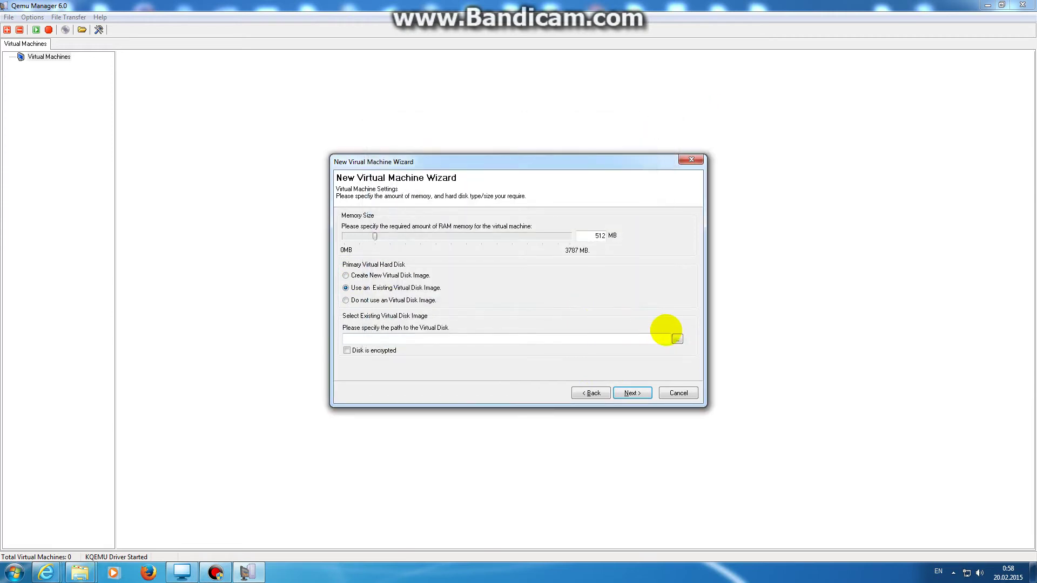
pyautogui.click(677, 338)
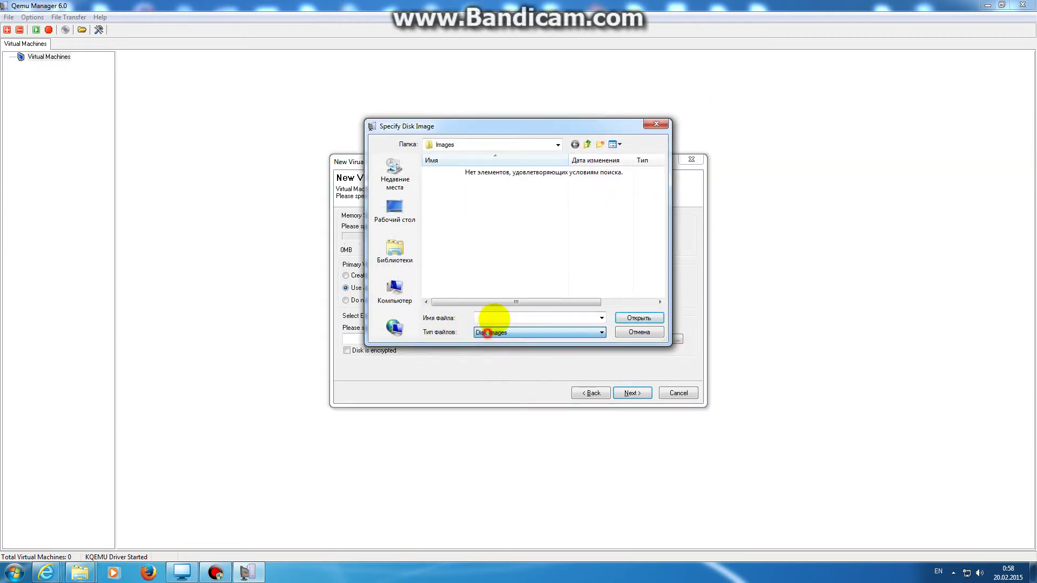
pyautogui.click(656, 124)
pyautogui.click(372, 275)
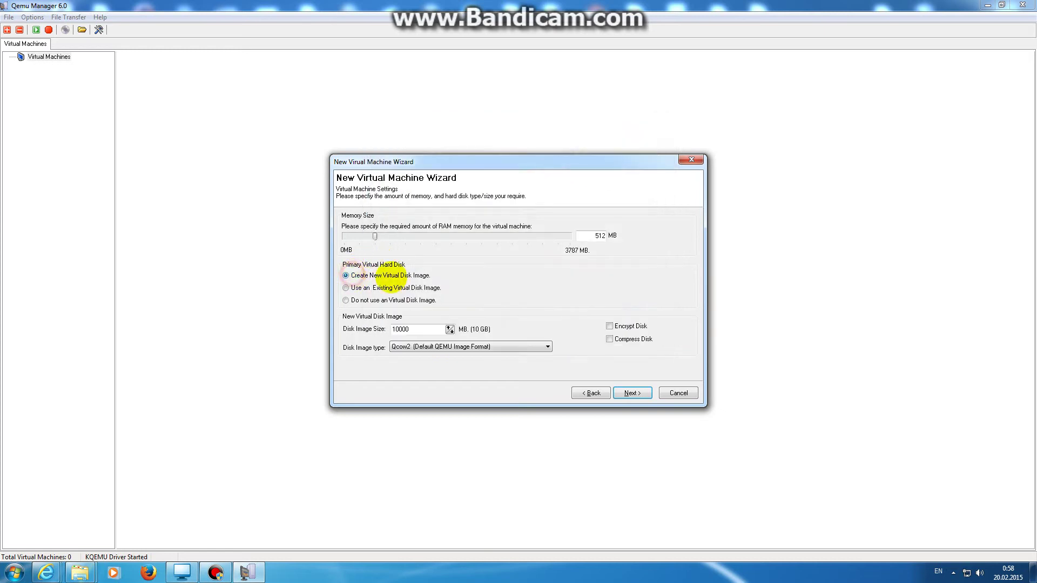
# Set the new virtual disk image to 10000 MB with the type Qcow2 (Default QEMU Image Format).
pyautogui.click(450, 329)
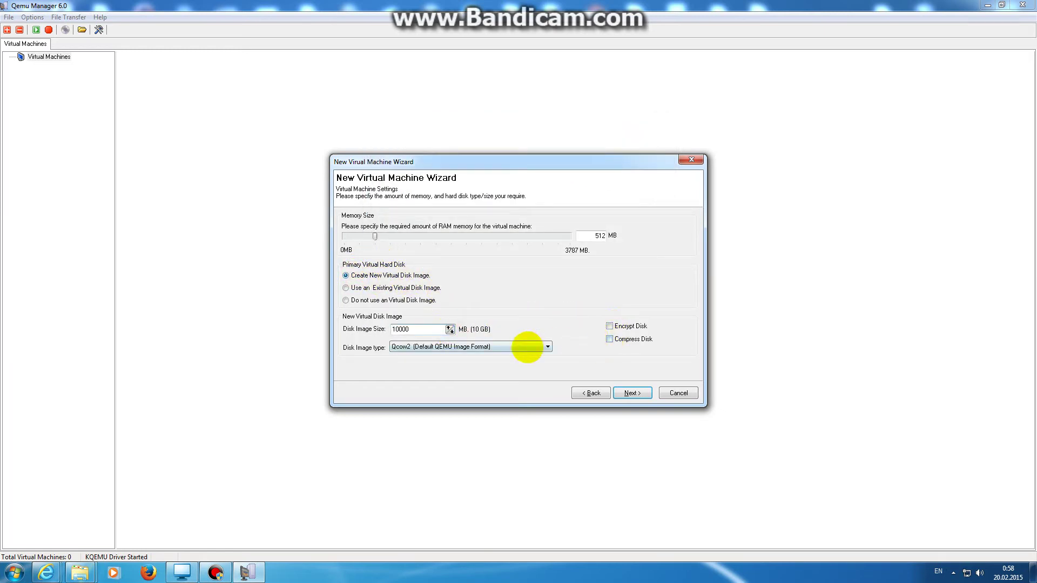
pyautogui.click(526, 347)
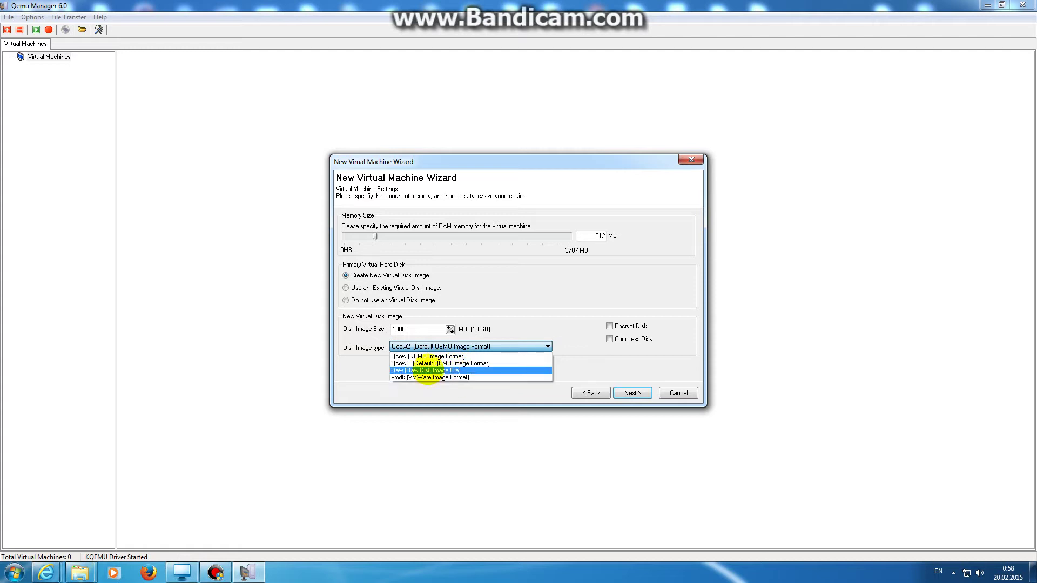
pyautogui.click(428, 364)
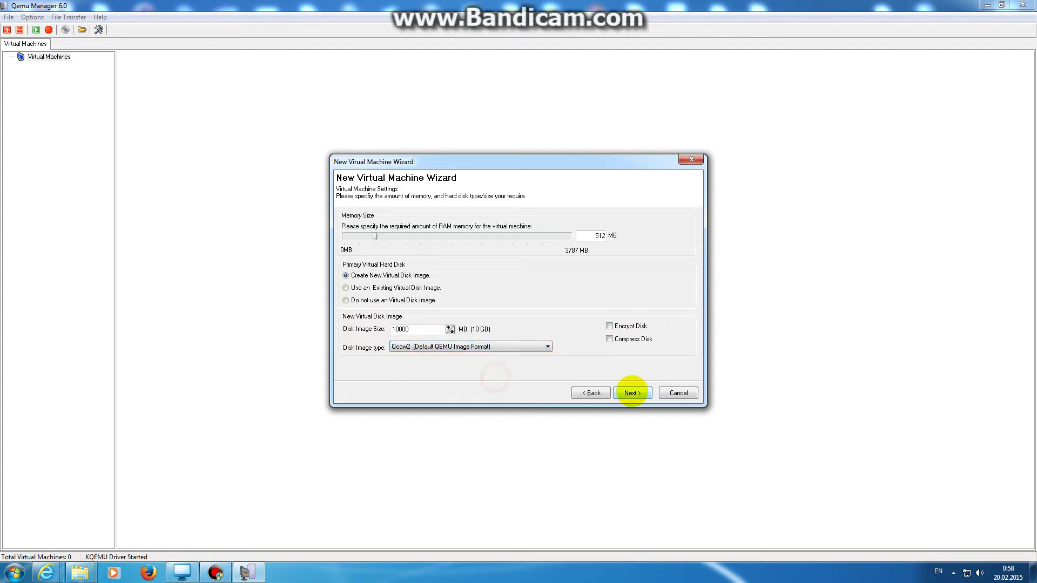
# Finish creating the virtual machine with the Qemu Manager Client option kept enabled.
pyautogui.click(631, 392)
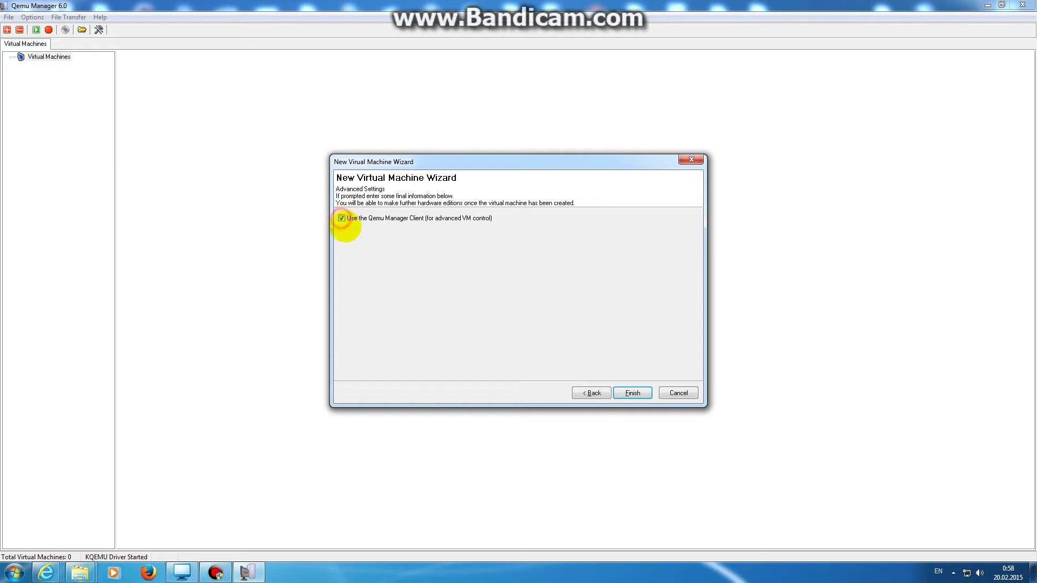
pyautogui.click(631, 393)
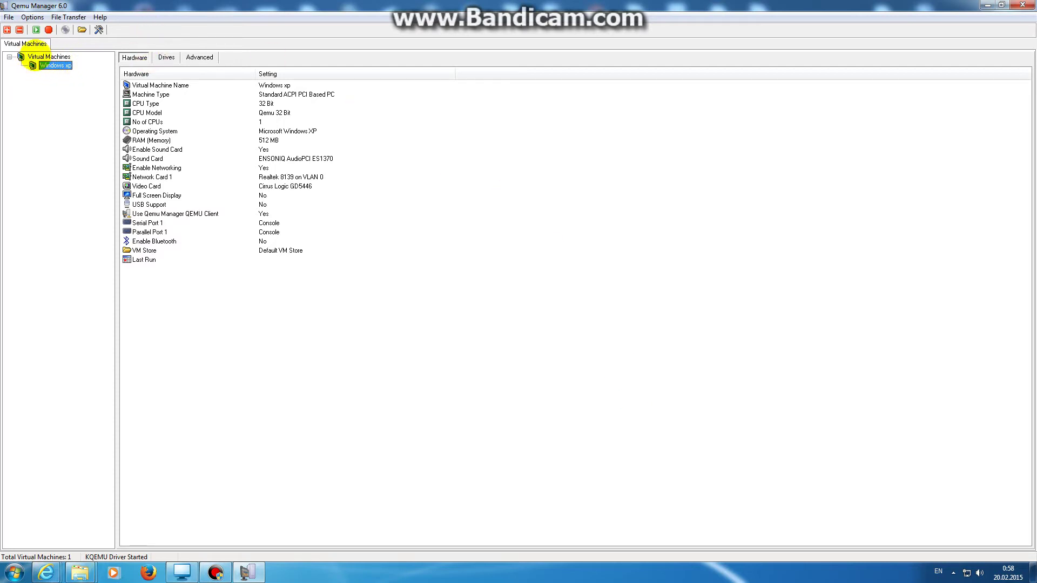
# Review the new virtual machine's hardware entries from Virtual Machine Name through RAM (Memory).
pyautogui.click(134, 85)
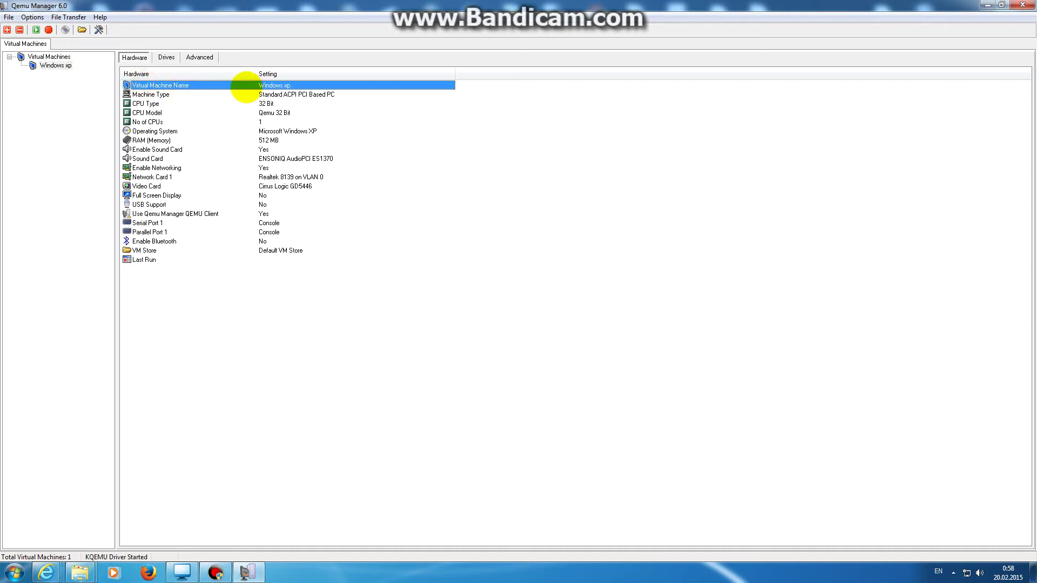
pyautogui.click(250, 94)
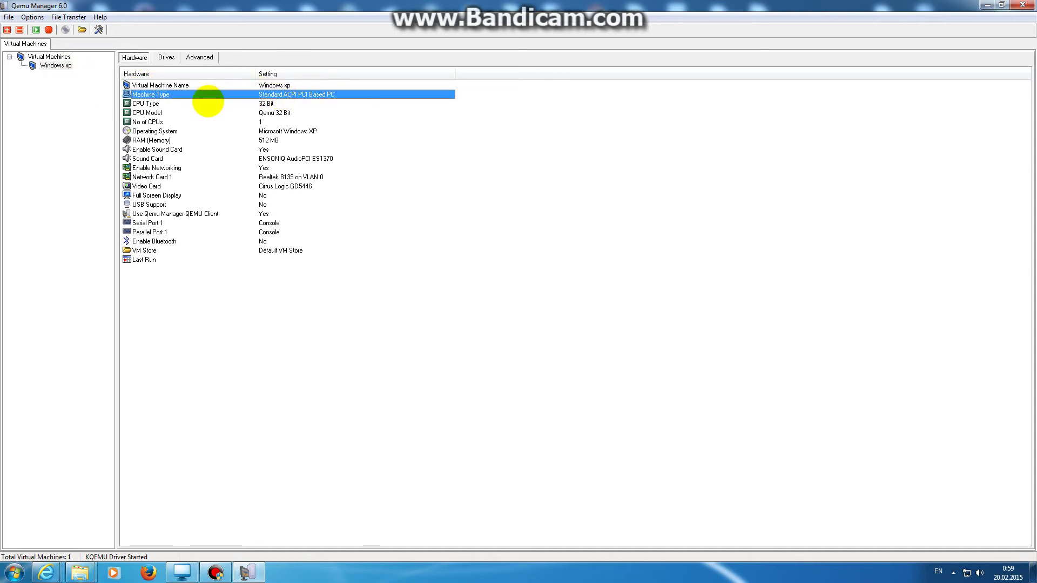
pyautogui.click(208, 104)
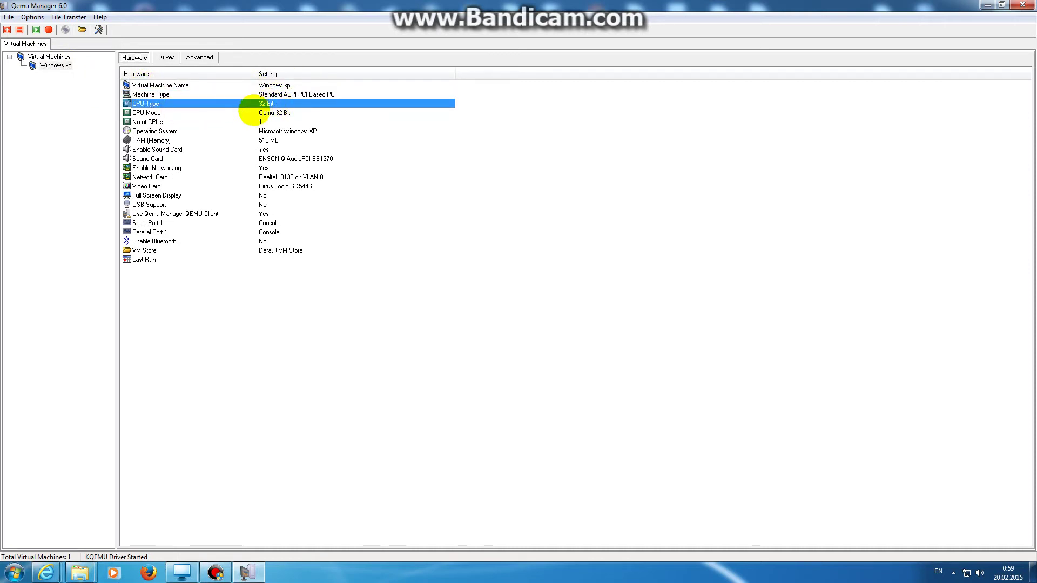
pyautogui.click(219, 113)
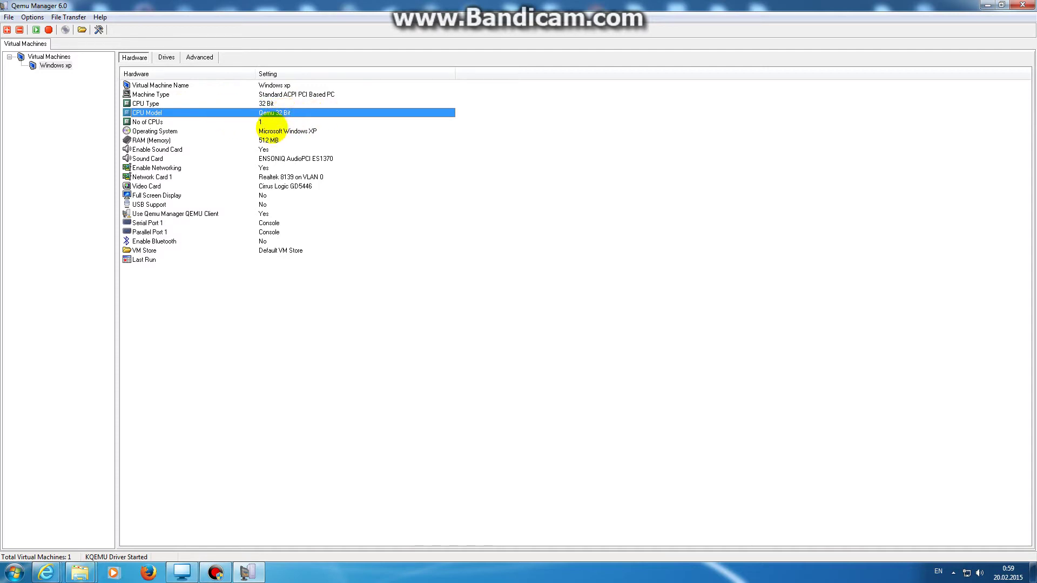
pyautogui.click(257, 122)
pyautogui.click(272, 131)
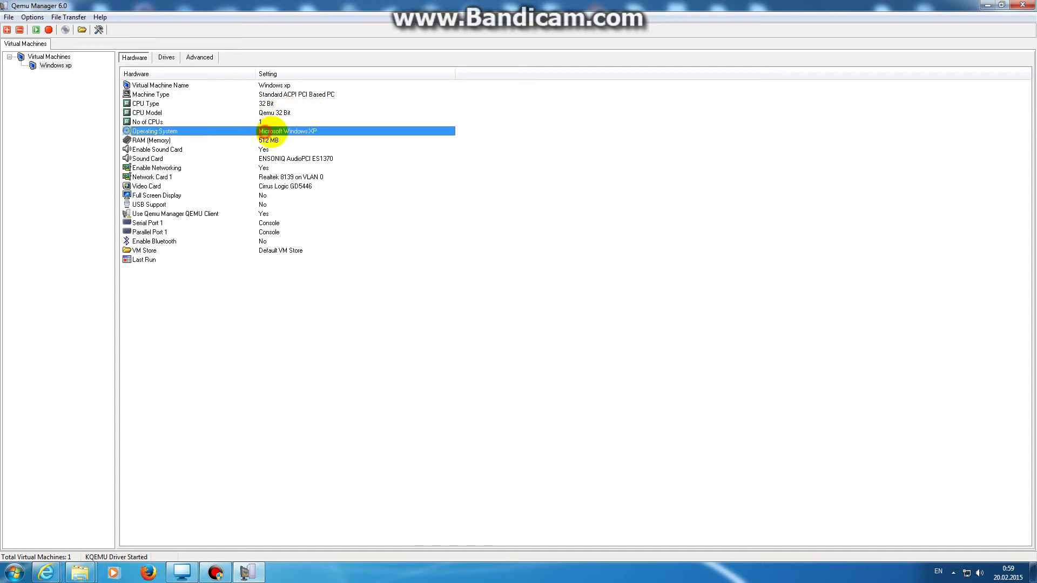
pyautogui.click(268, 141)
# Examine the choices for enabling sound devices and for the sound card model without changing them.
pyautogui.doubleClick(264, 150)
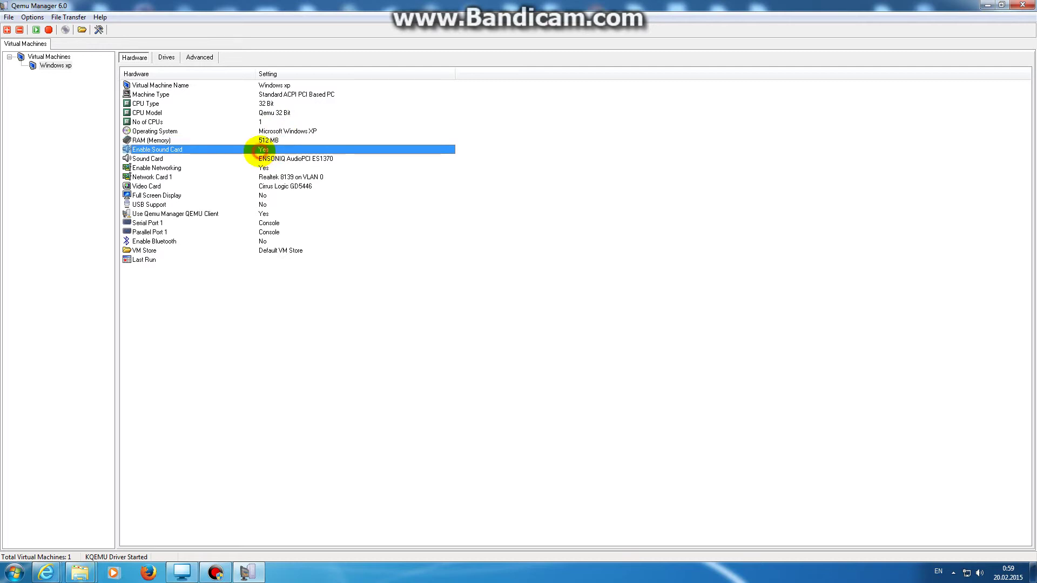
pyautogui.click(421, 278)
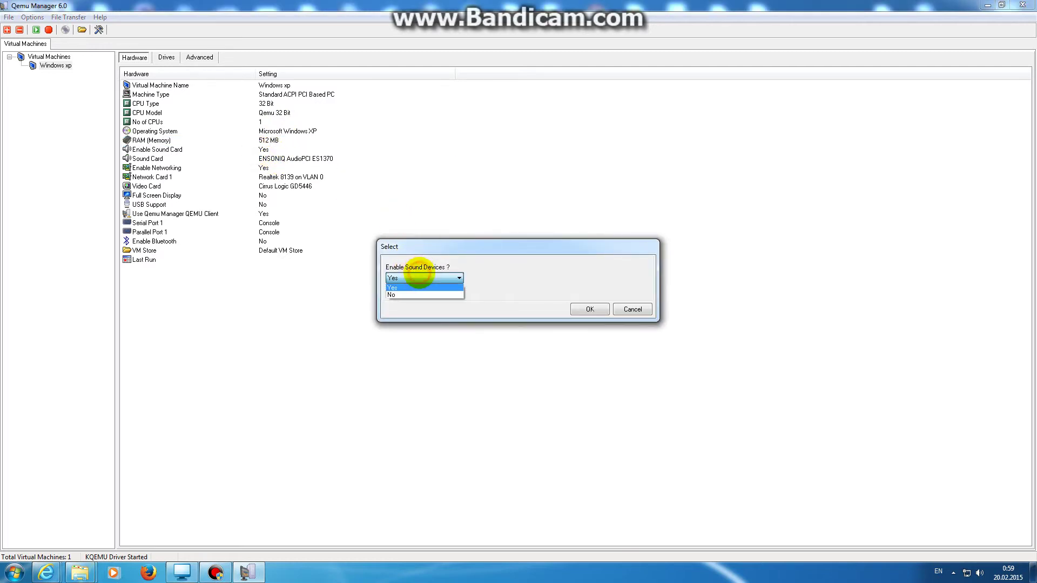
pyautogui.click(416, 286)
pyautogui.click(634, 309)
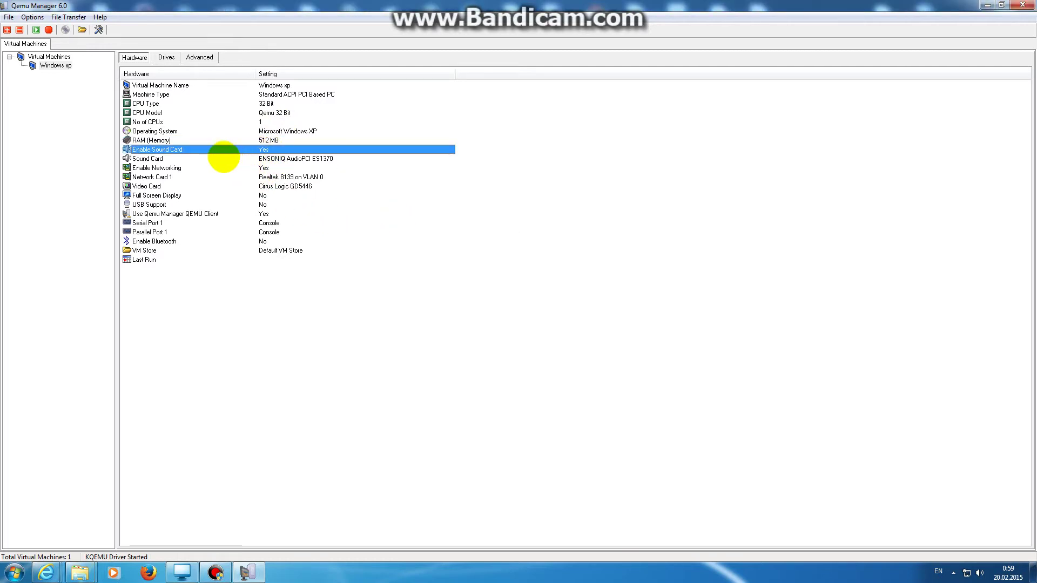
pyautogui.doubleClick(231, 158)
pyautogui.click(465, 278)
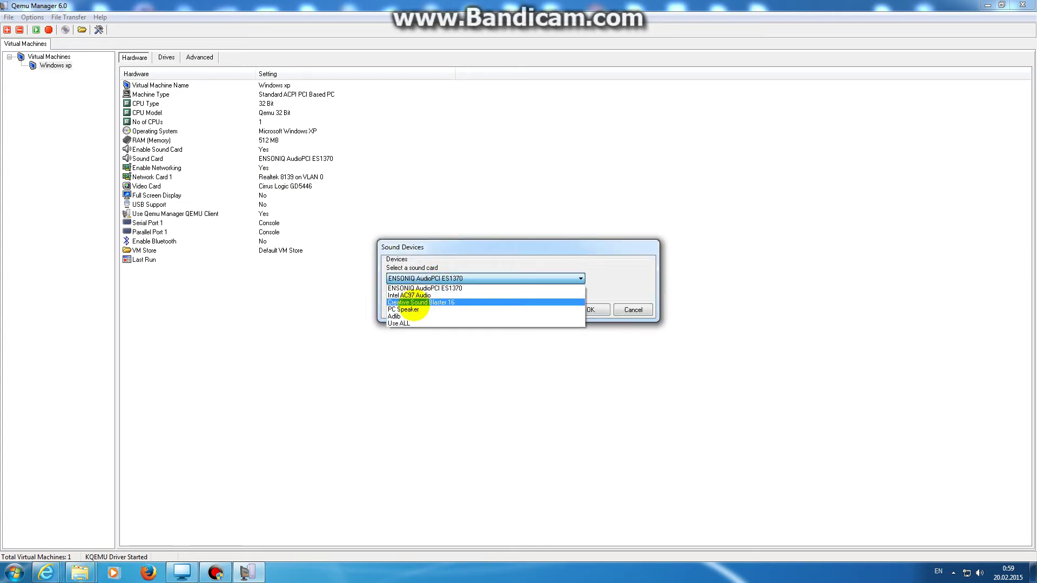
pyautogui.click(629, 300)
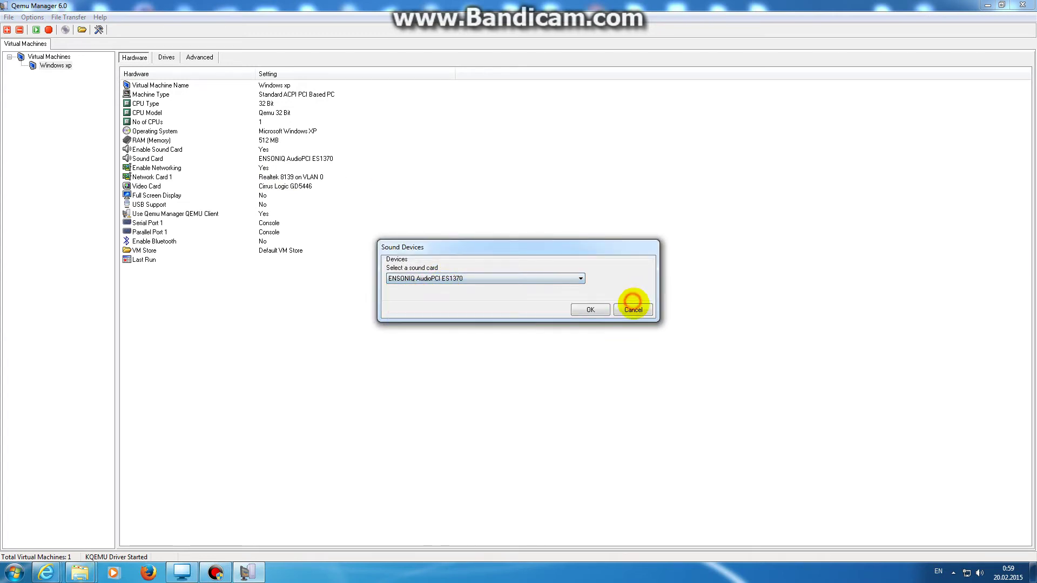
pyautogui.click(632, 309)
# Check the choices for enabling networking on the virtual machine without changing the setting.
pyautogui.doubleClick(220, 168)
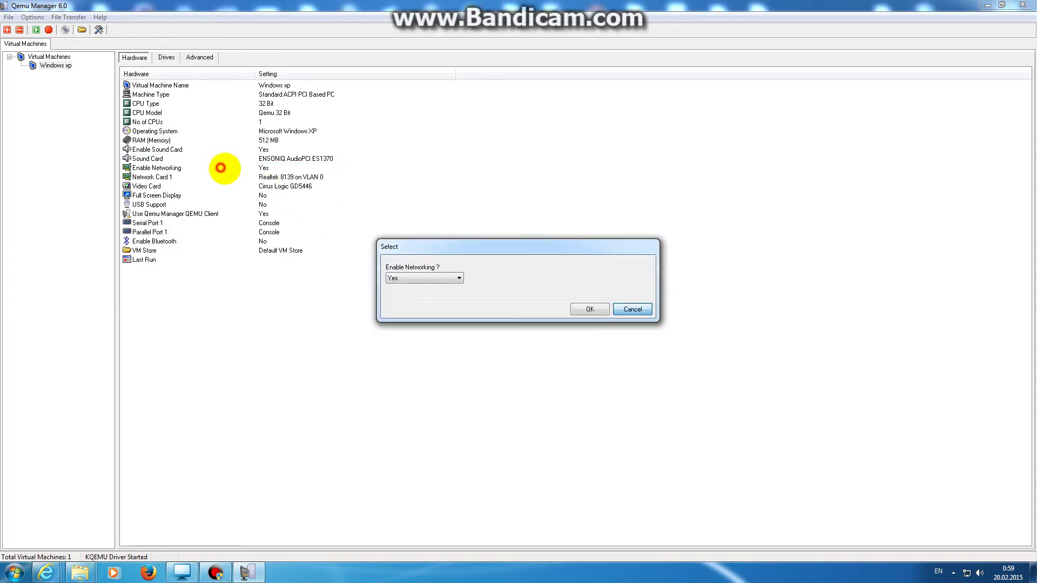
pyautogui.click(423, 277)
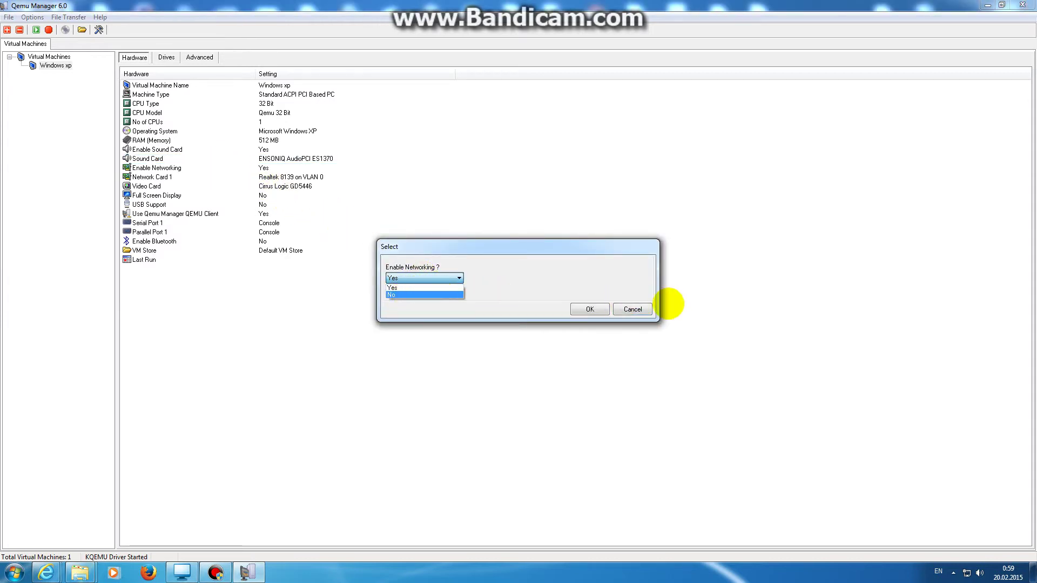
pyautogui.click(631, 308)
# Examine the network card's model, VLAN type and MAC address options, and leave the dialog without saving.
pyautogui.doubleClick(197, 177)
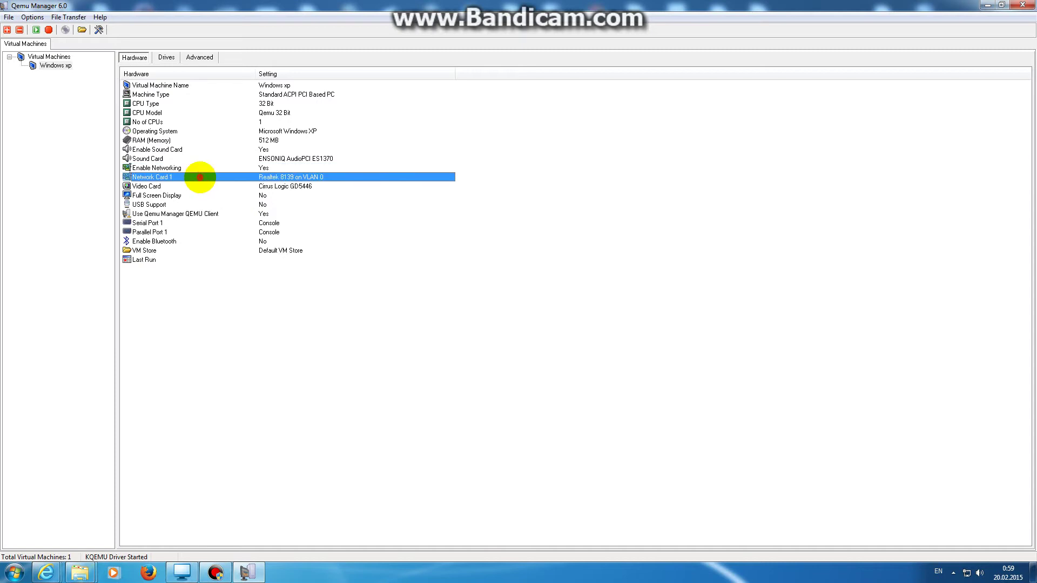
pyautogui.click(431, 239)
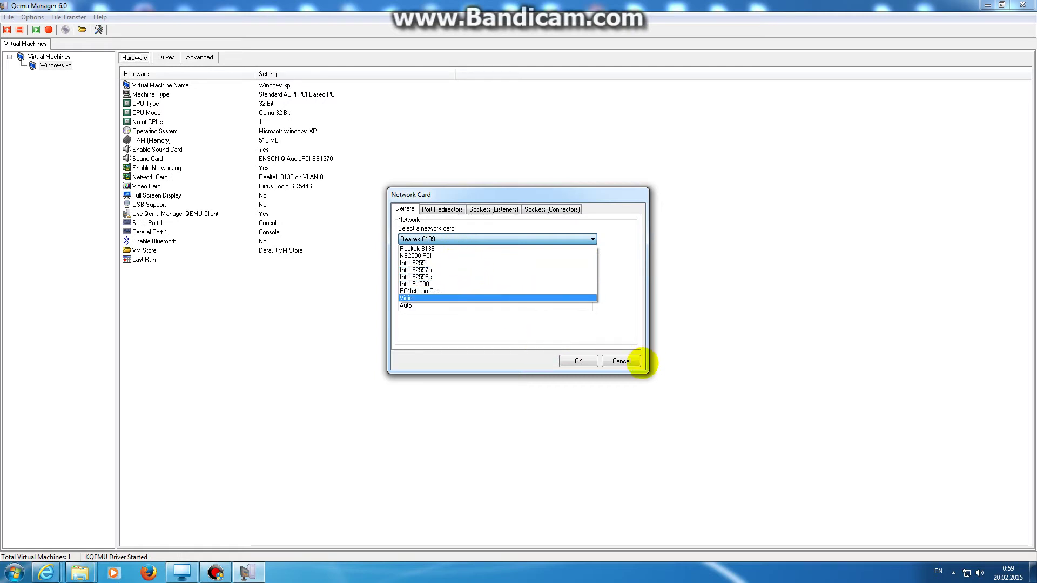
pyautogui.click(636, 357)
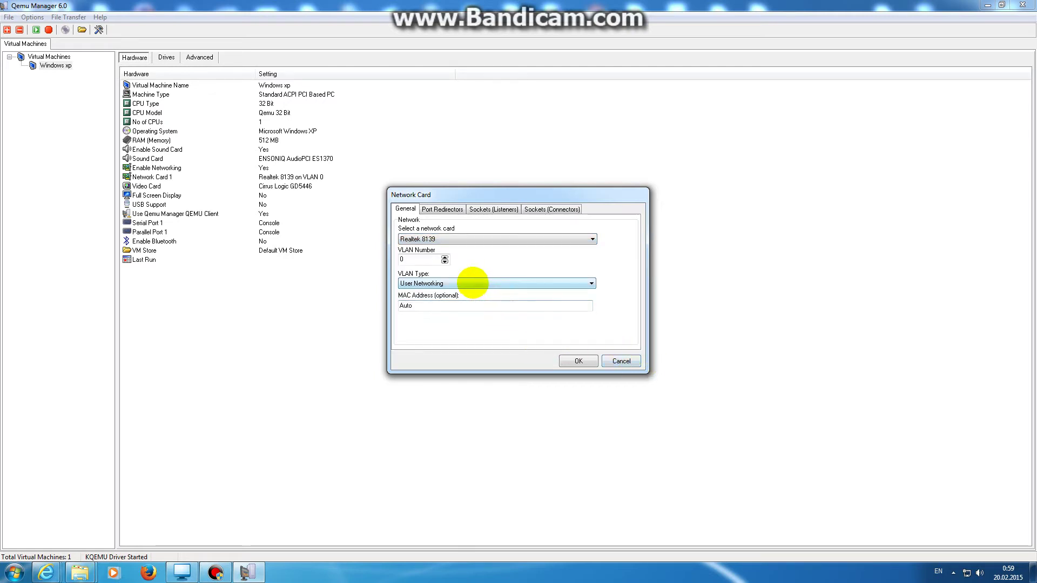
pyautogui.click(472, 282)
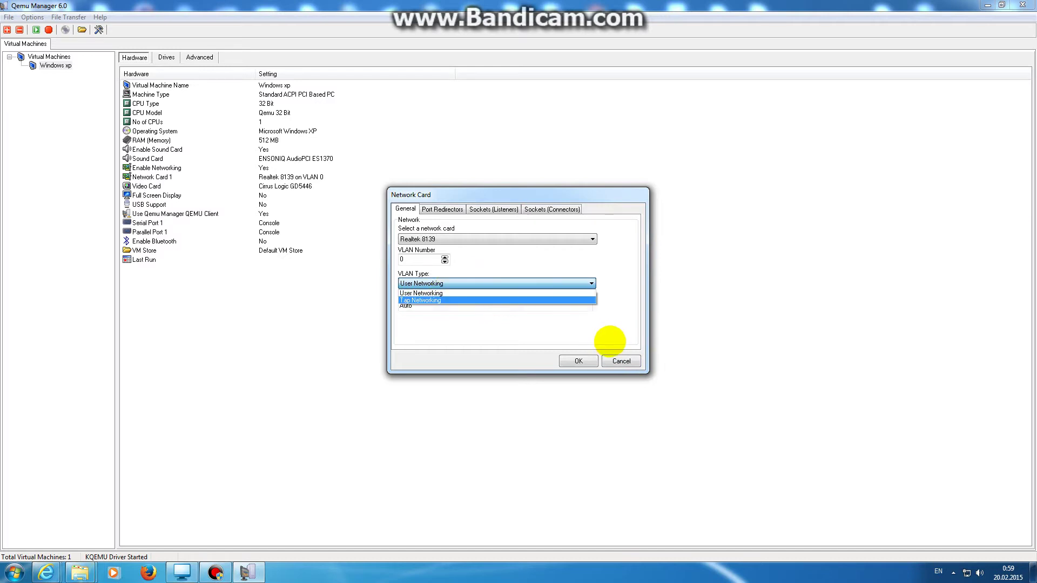
pyautogui.click(610, 342)
pyautogui.click(442, 307)
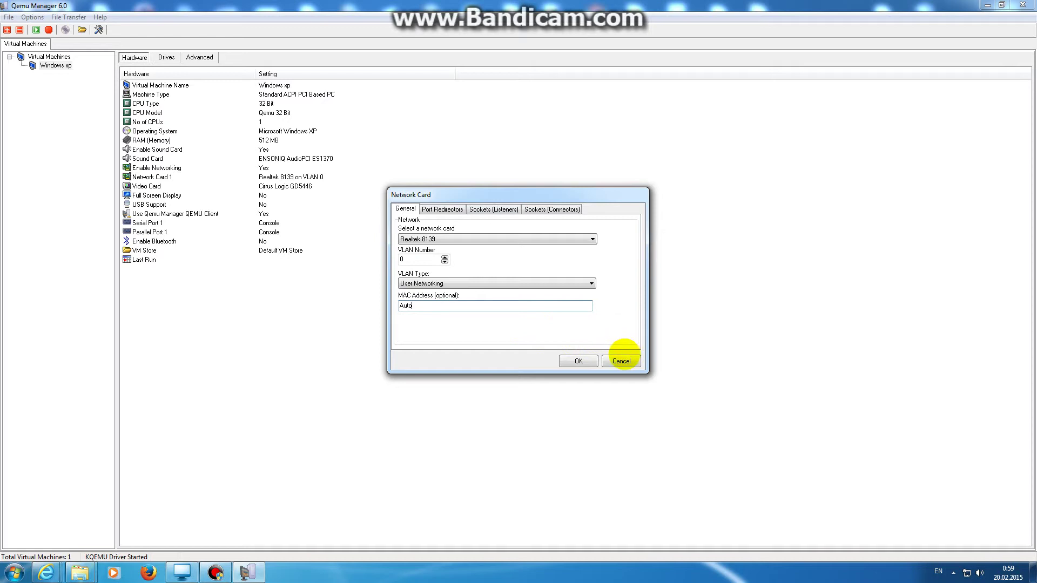
pyautogui.click(622, 358)
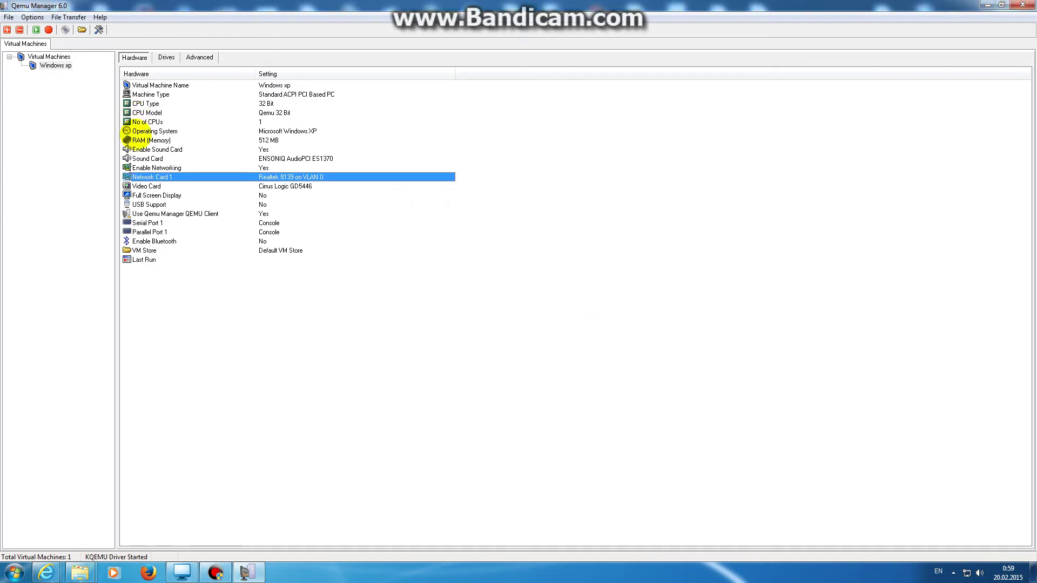
# Select Cirrus Logic GD5446 as the virtual machine's video adapter and confirm it.
pyautogui.click(139, 186)
pyautogui.doubleClick(139, 187)
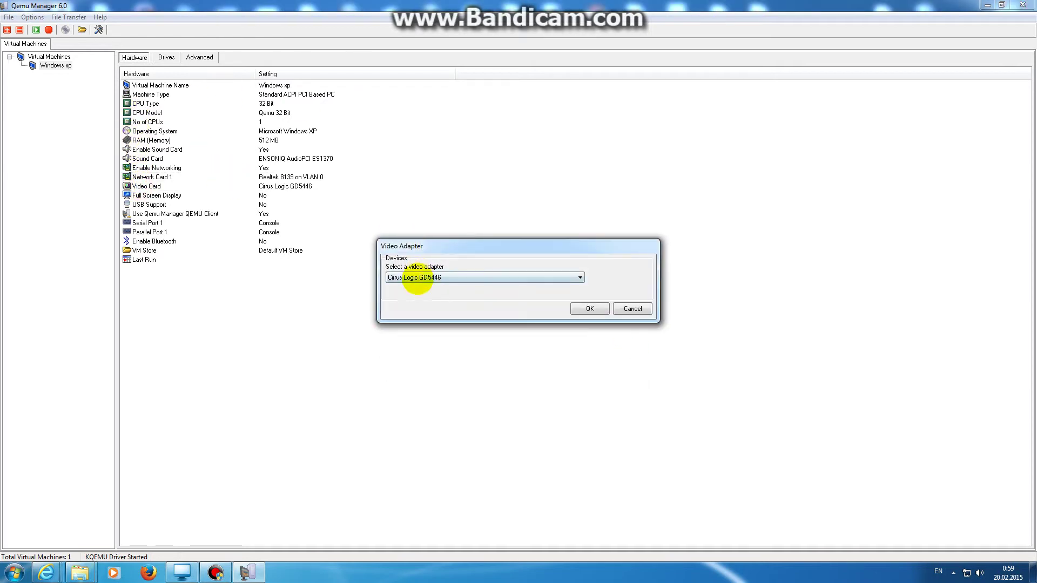
pyautogui.click(417, 277)
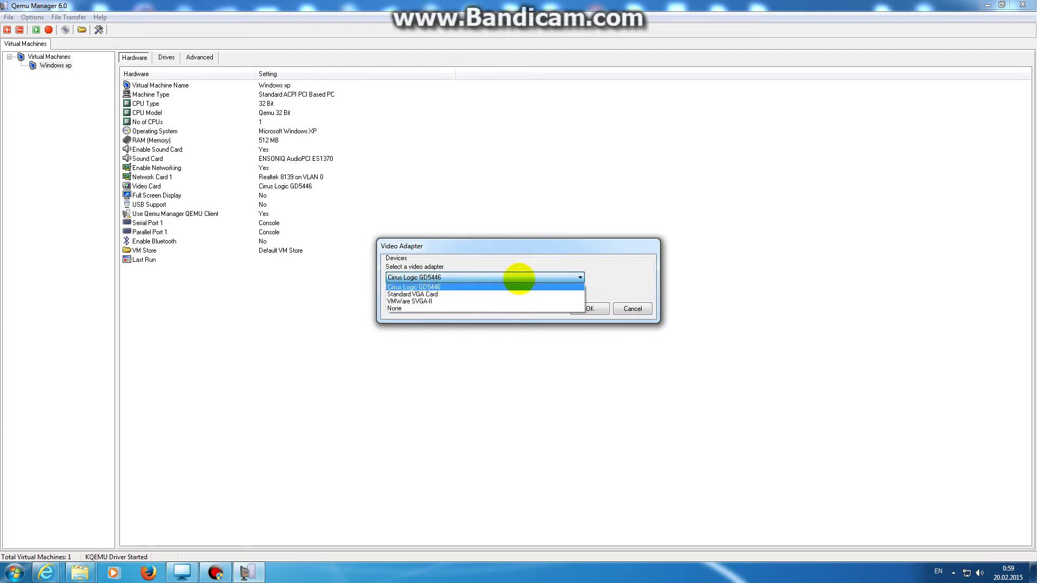
pyautogui.click(413, 287)
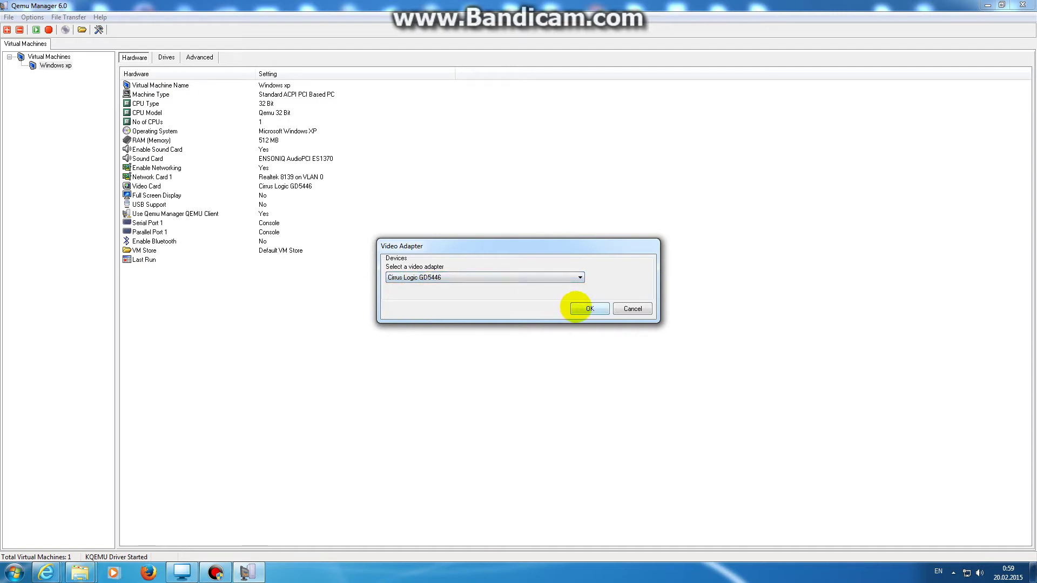
pyautogui.click(576, 308)
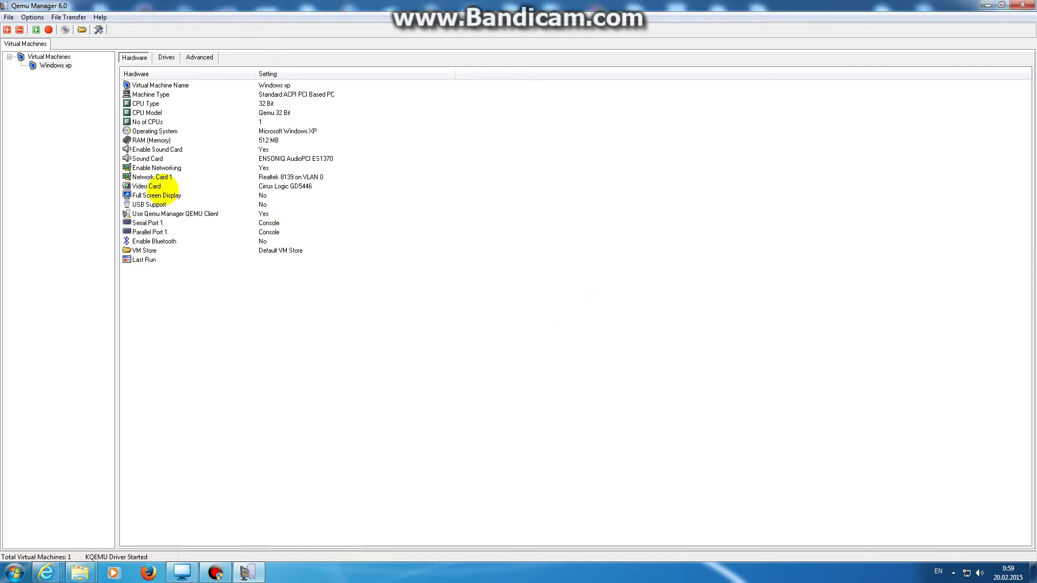
# Check the Full Screen Display choices without changing the setting.
pyautogui.doubleClick(150, 195)
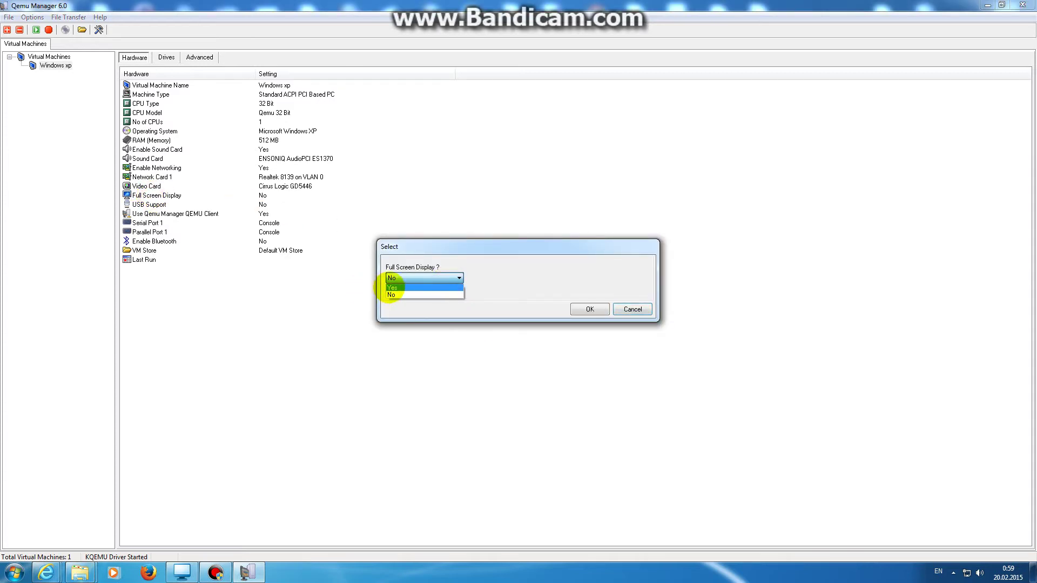
pyautogui.click(435, 279)
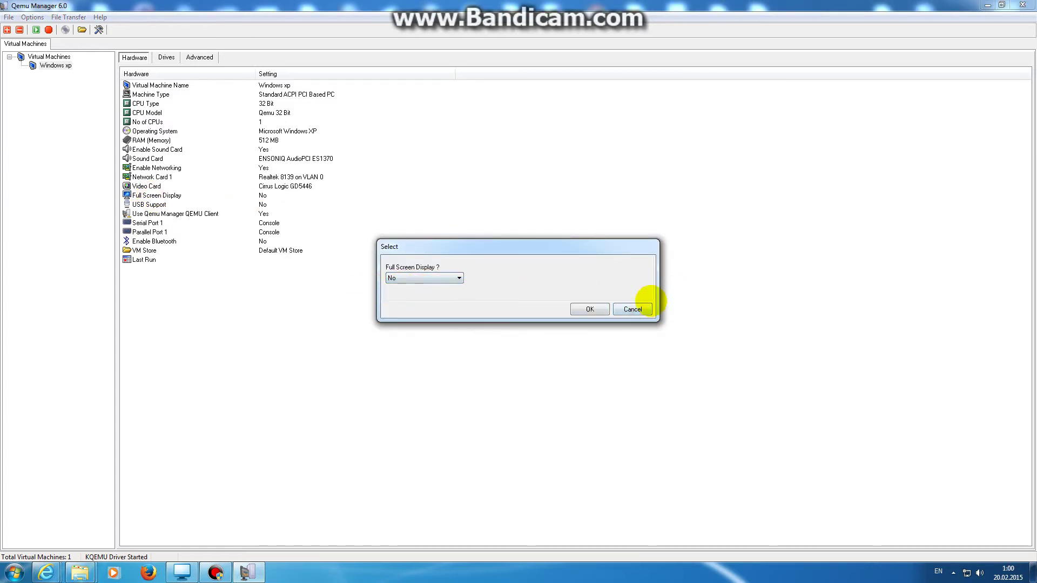
pyautogui.click(632, 309)
# Enable USB support for the virtual machine.
pyautogui.doubleClick(233, 204)
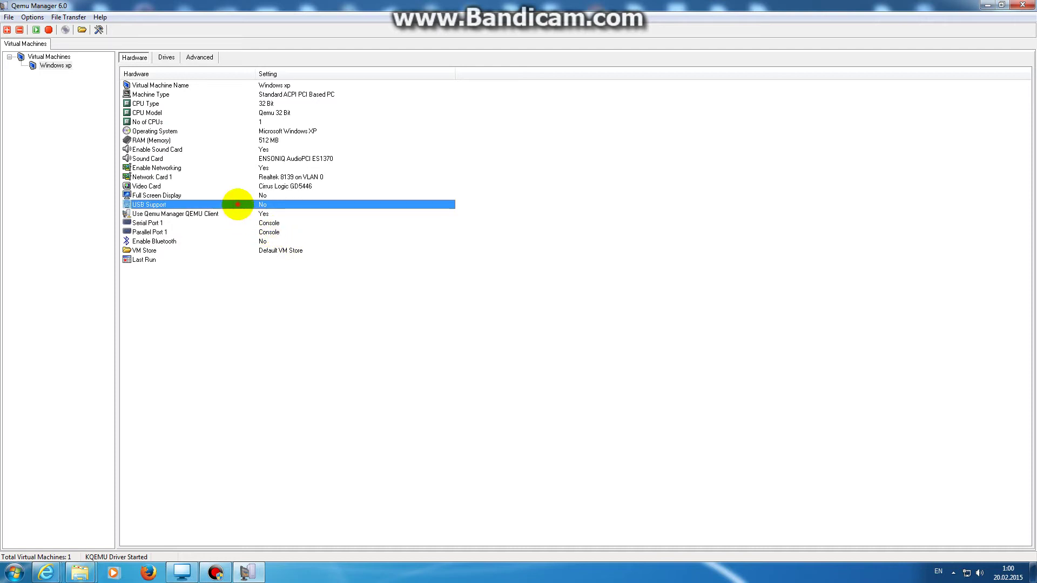
pyautogui.click(429, 277)
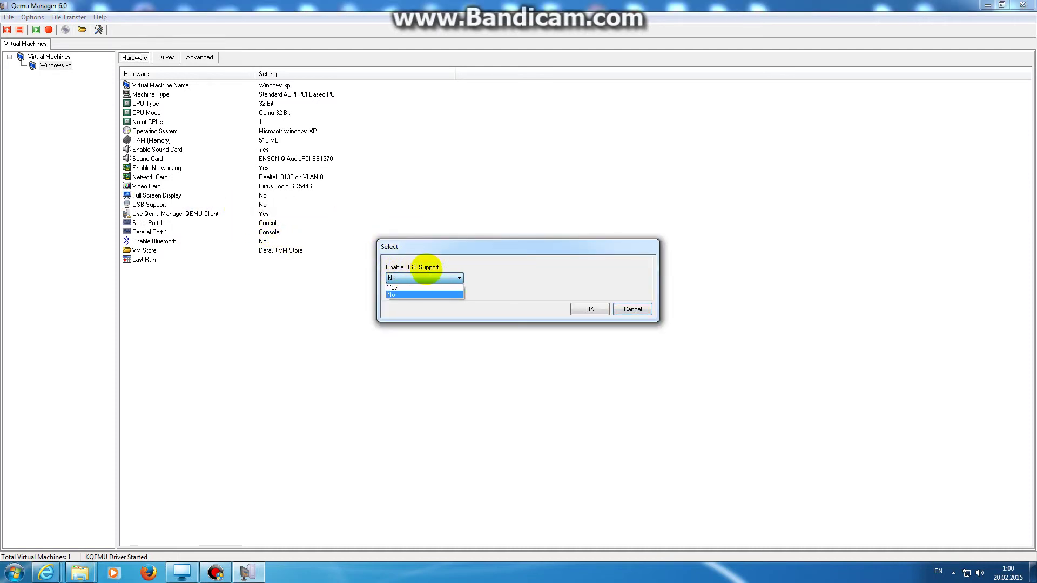
pyautogui.click(411, 287)
pyautogui.click(590, 309)
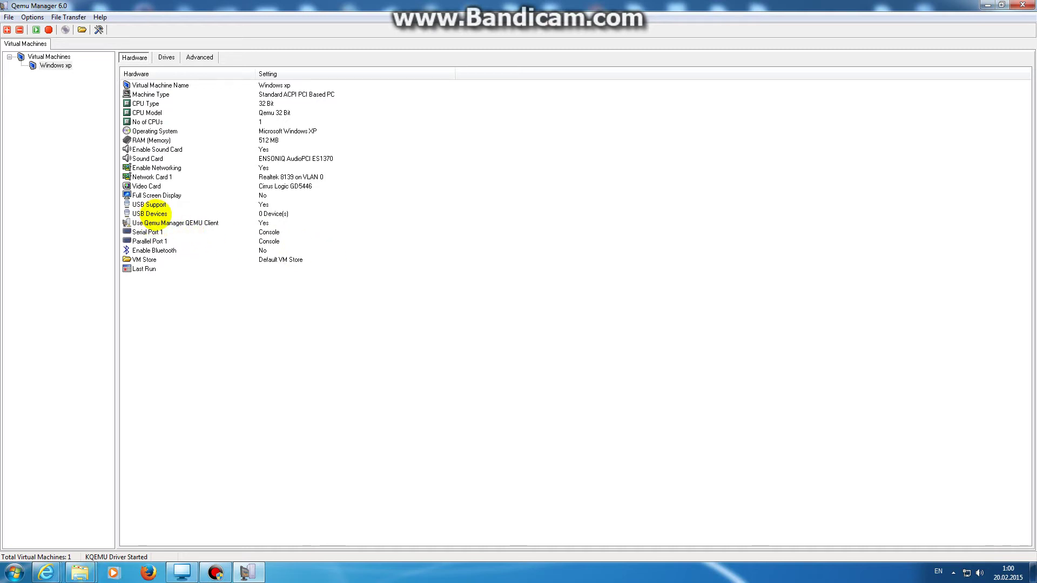
# Examine the device types offered for a new USB device, and cancel without adding one.
pyautogui.doubleClick(150, 214)
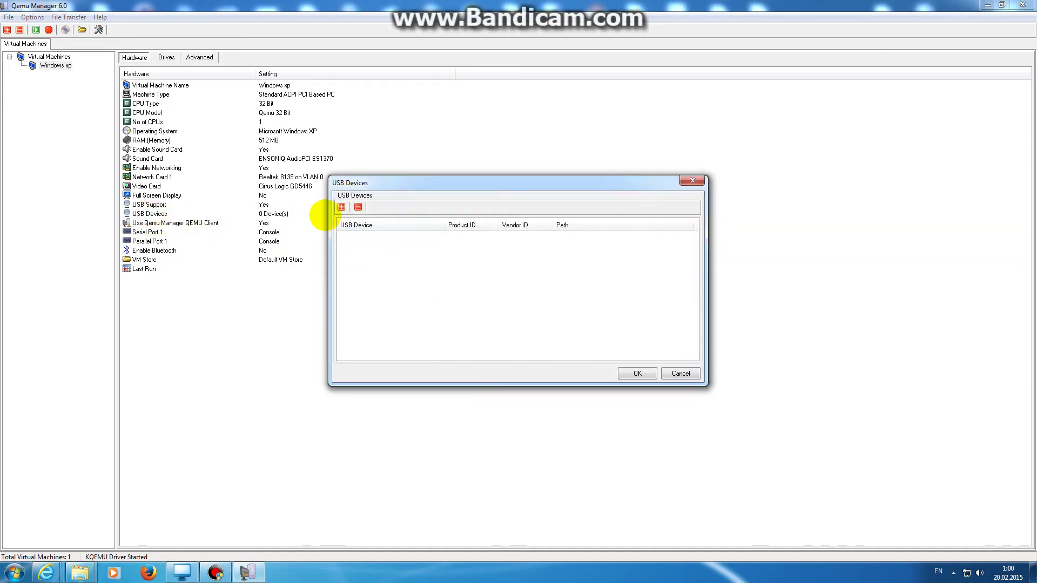
pyautogui.click(341, 206)
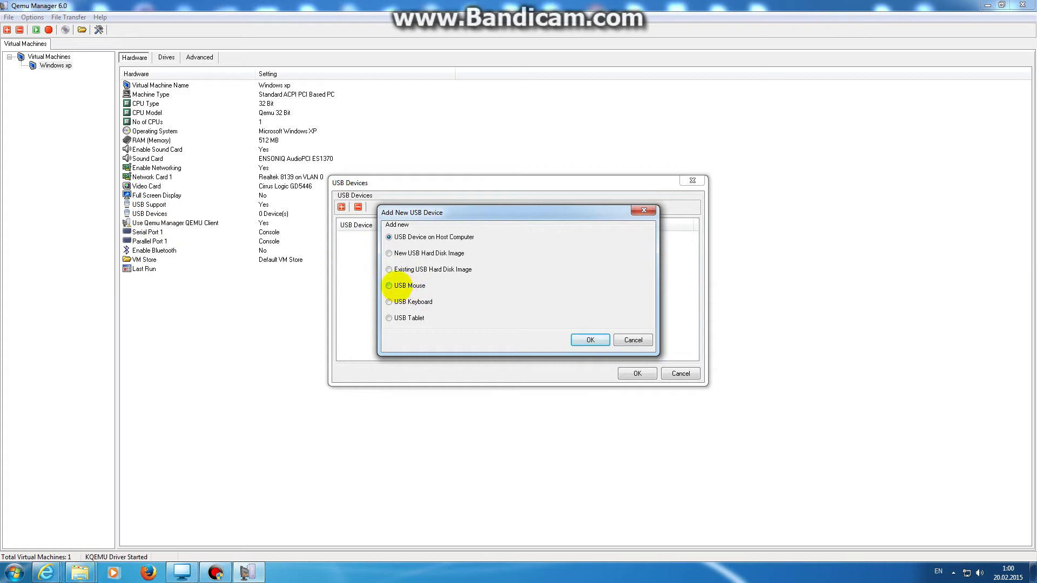
pyautogui.click(388, 285)
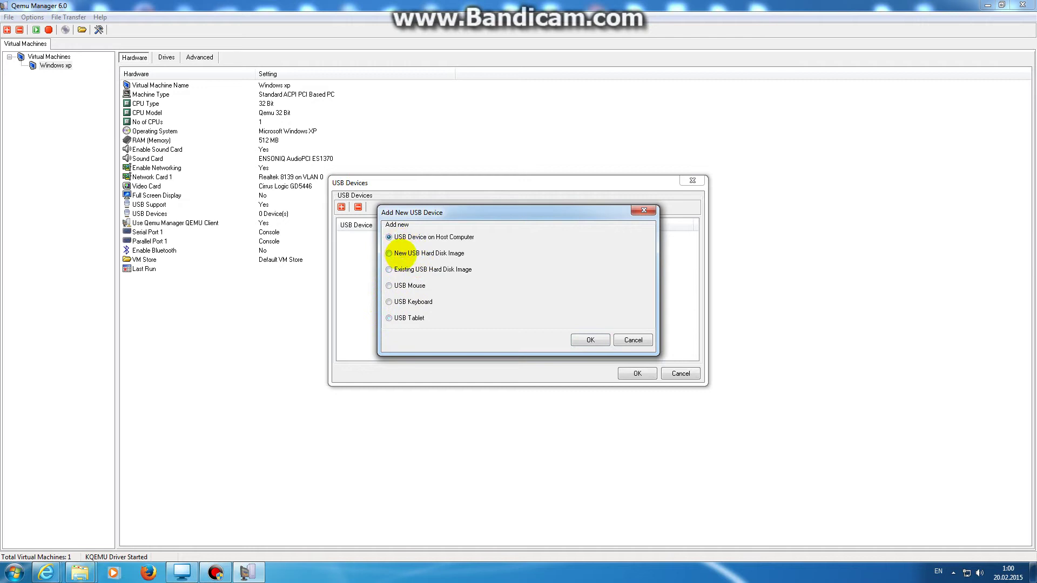
pyautogui.click(402, 269)
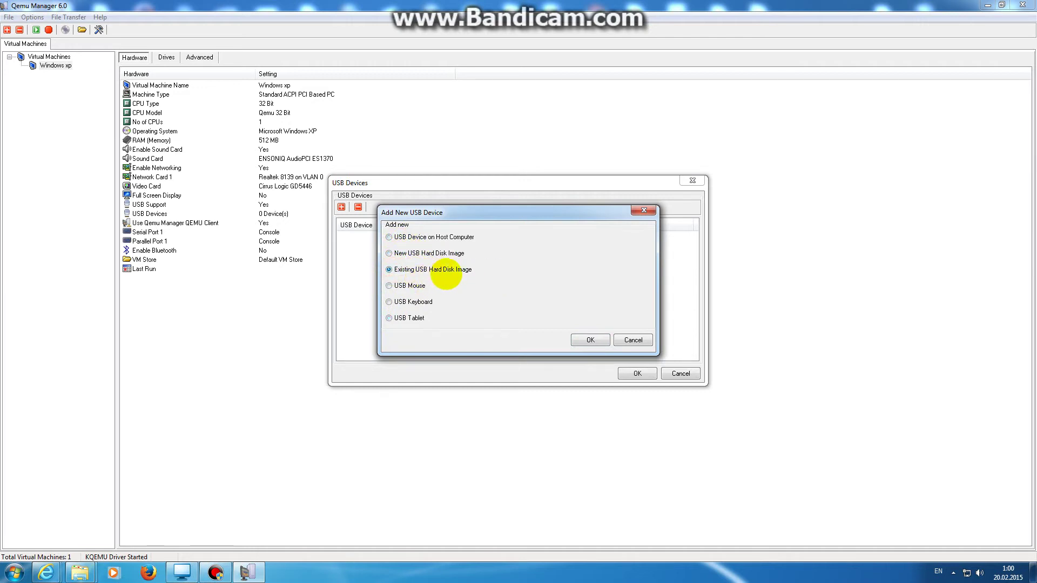
pyautogui.click(410, 318)
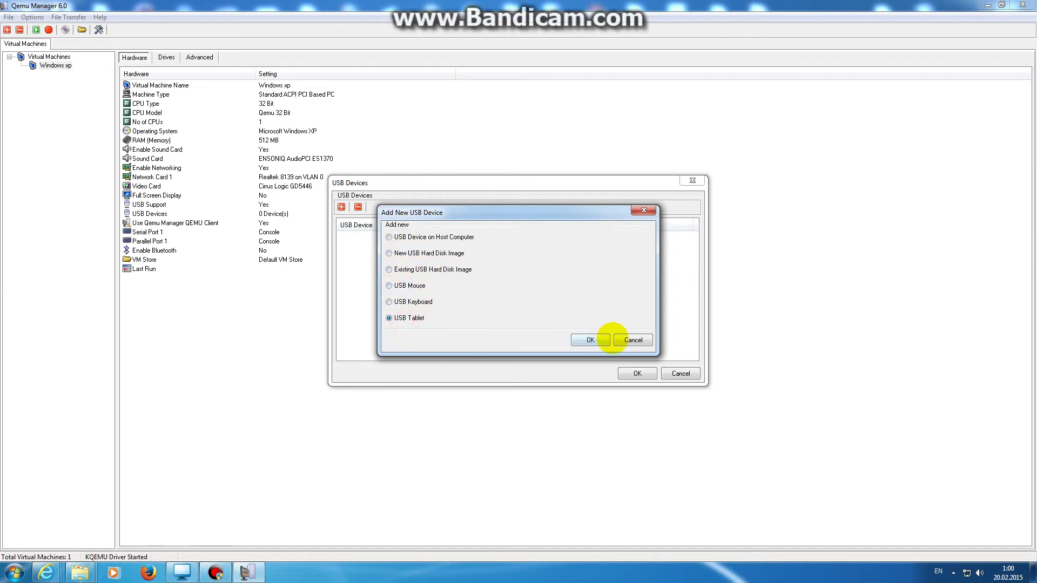
pyautogui.click(628, 340)
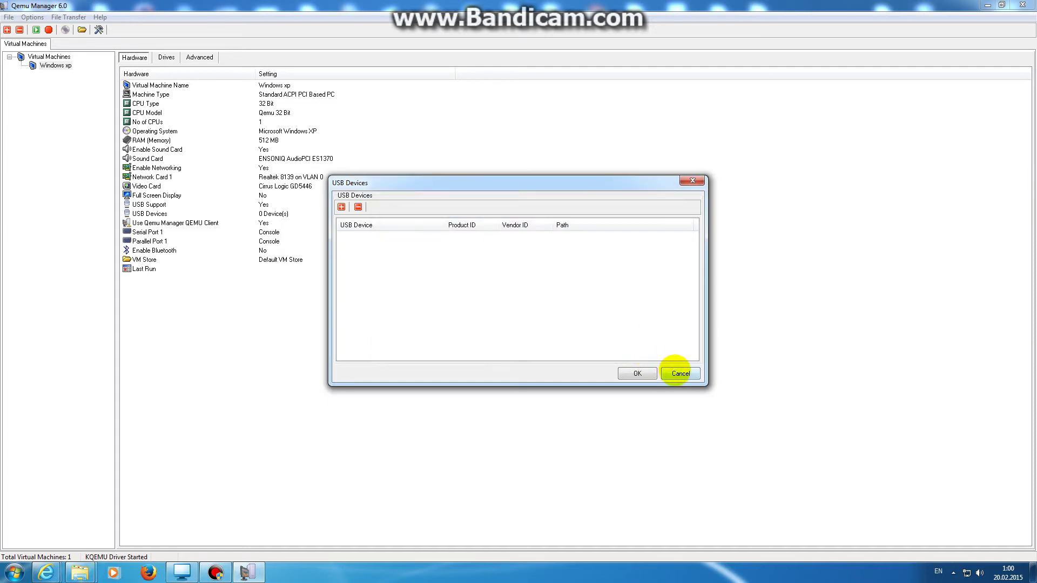
# Close the USB devices list and examine the port types offered for Serial Port 1, cancelling without changing the port.
pyautogui.click(676, 372)
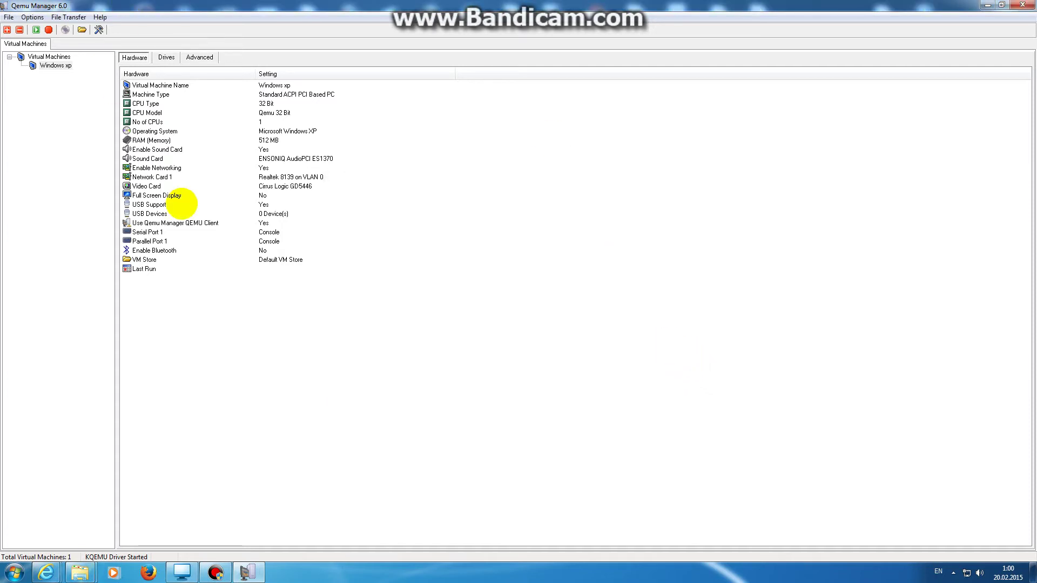
pyautogui.doubleClick(150, 232)
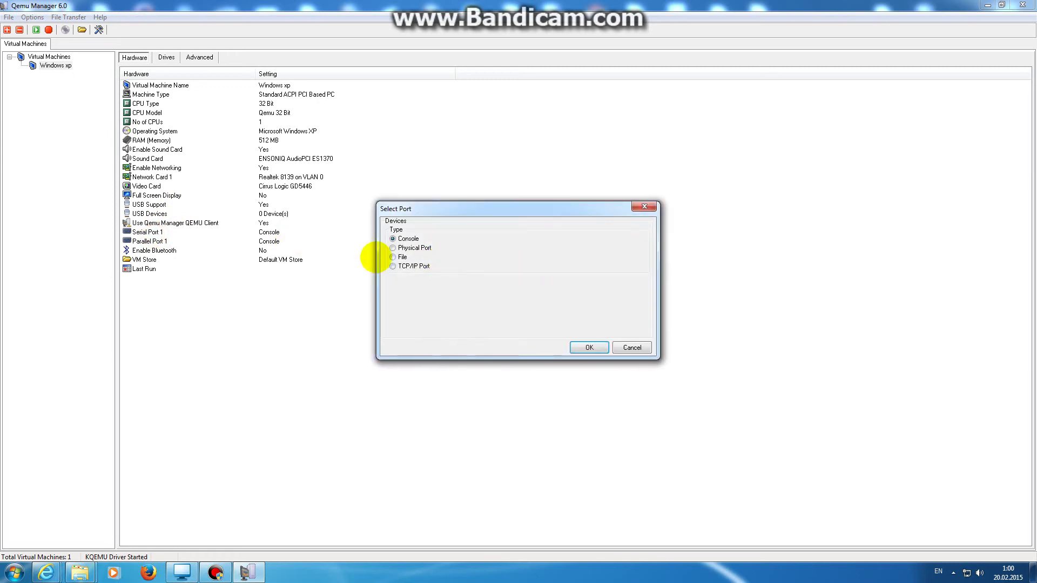
pyautogui.click(392, 266)
pyautogui.click(393, 238)
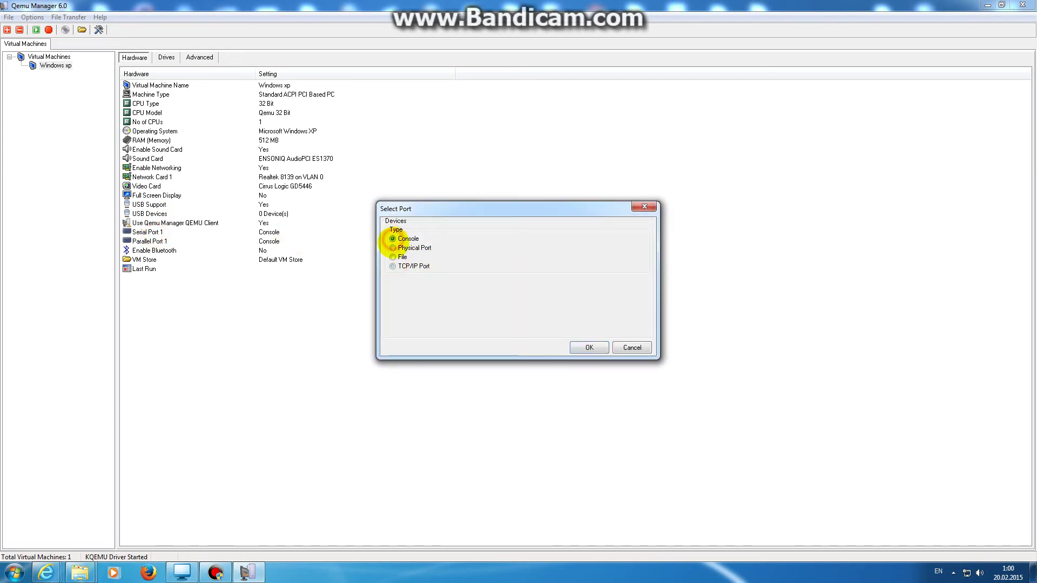
pyautogui.click(393, 247)
pyautogui.click(631, 348)
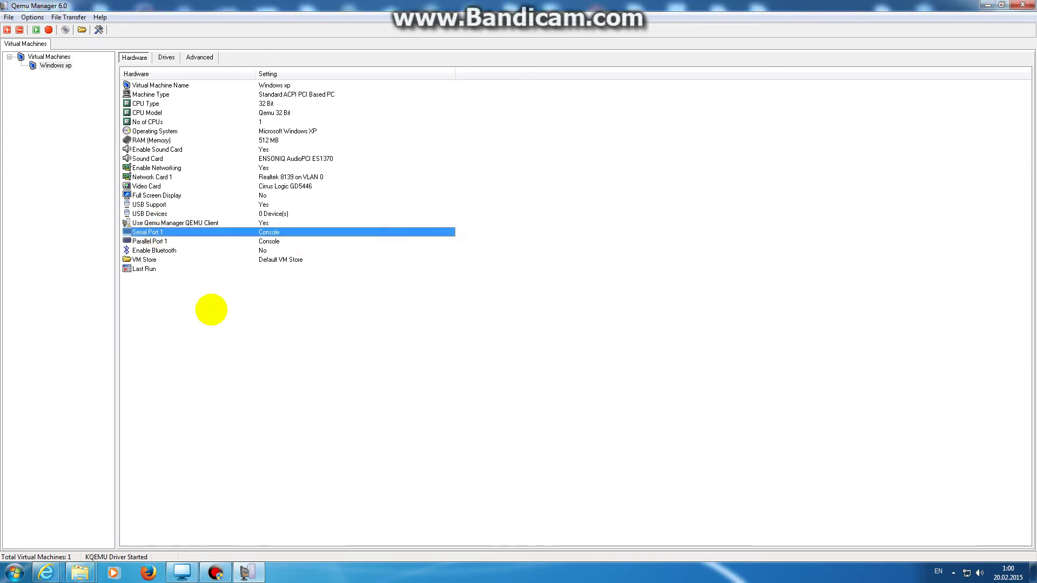
# Check the Enable Bluetooth choices and cancel without changing the setting.
pyautogui.doubleClick(154, 250)
pyautogui.click(451, 278)
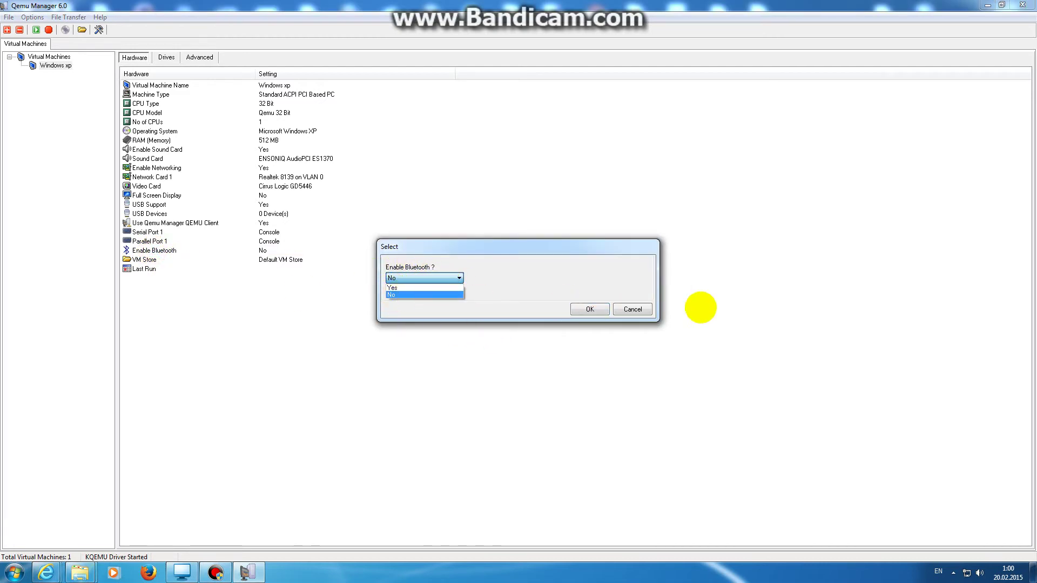
pyautogui.click(631, 308)
pyautogui.click(643, 307)
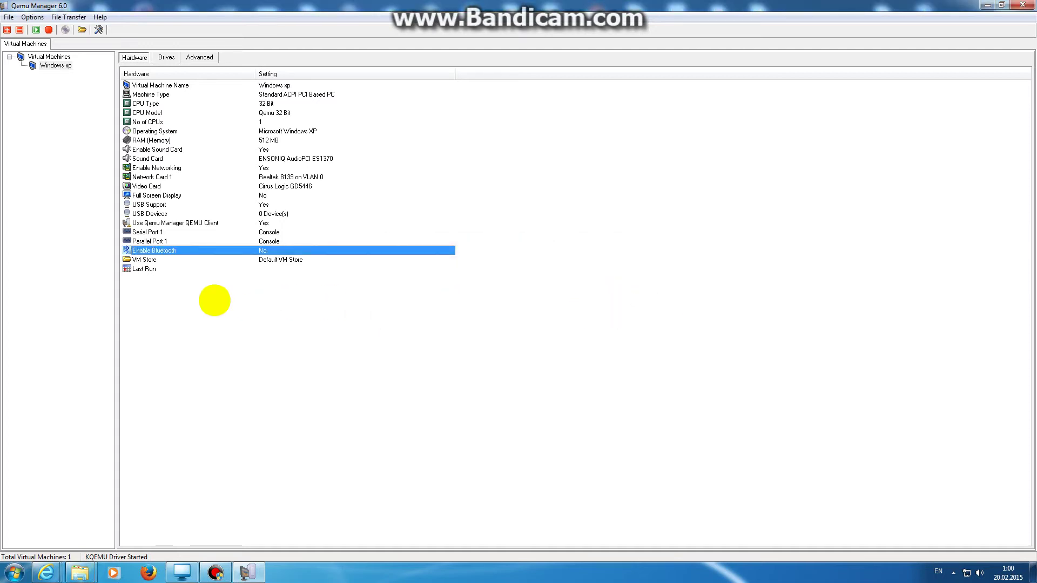
# Look at the folder of the virtual machine's VM Store, close it, and highlight the Last Run entry.
pyautogui.click(148, 259)
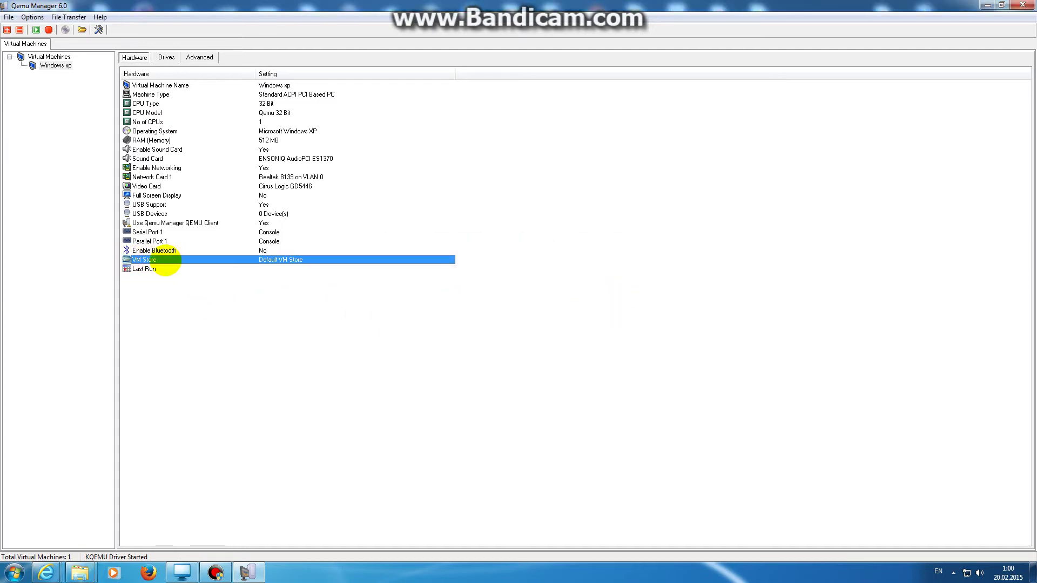
pyautogui.doubleClick(168, 260)
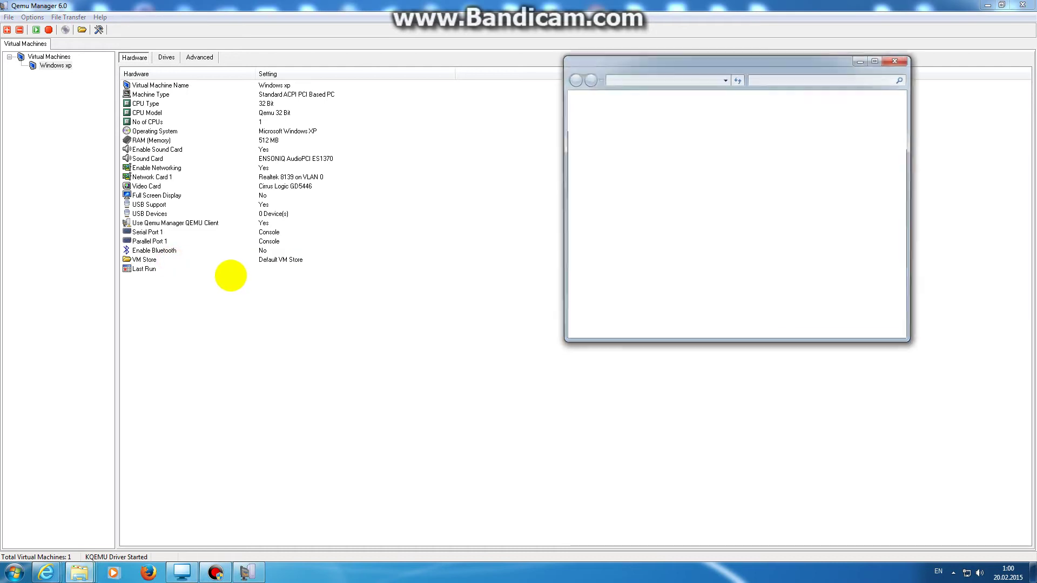
pyautogui.click(896, 59)
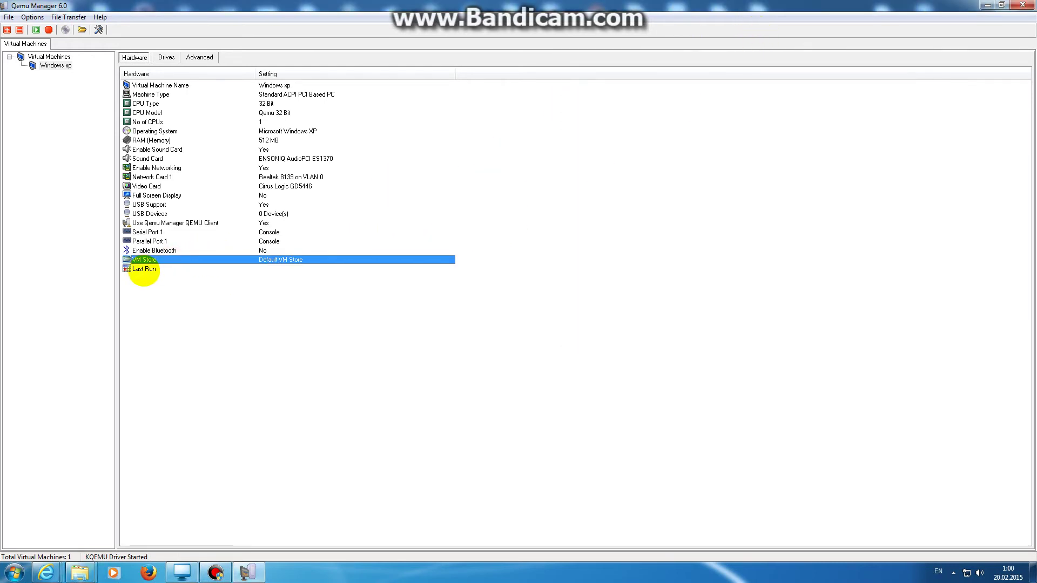
pyautogui.click(144, 269)
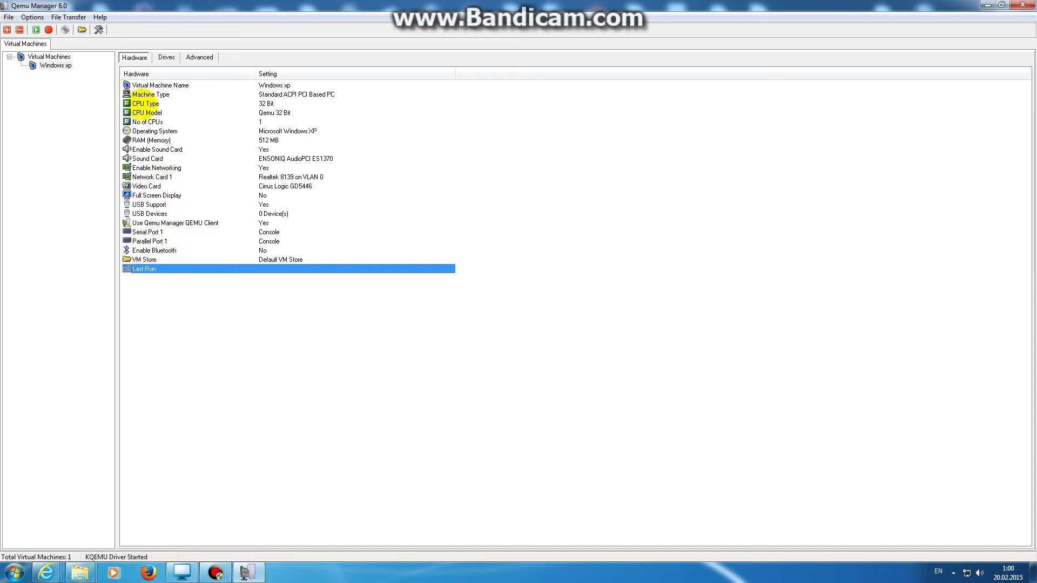
# Configure the virtual machine's processor as 32 Bit, Standard ACPI PCI Based PC, with CPU type Pentium 3, and confirm it.
pyautogui.click(145, 103)
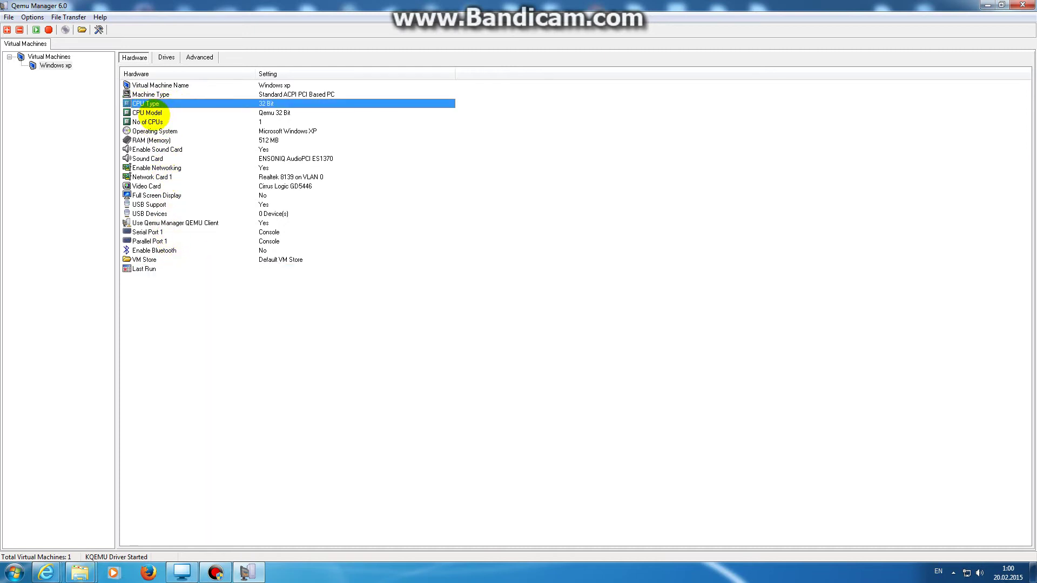
pyautogui.click(161, 114)
pyautogui.doubleClick(180, 113)
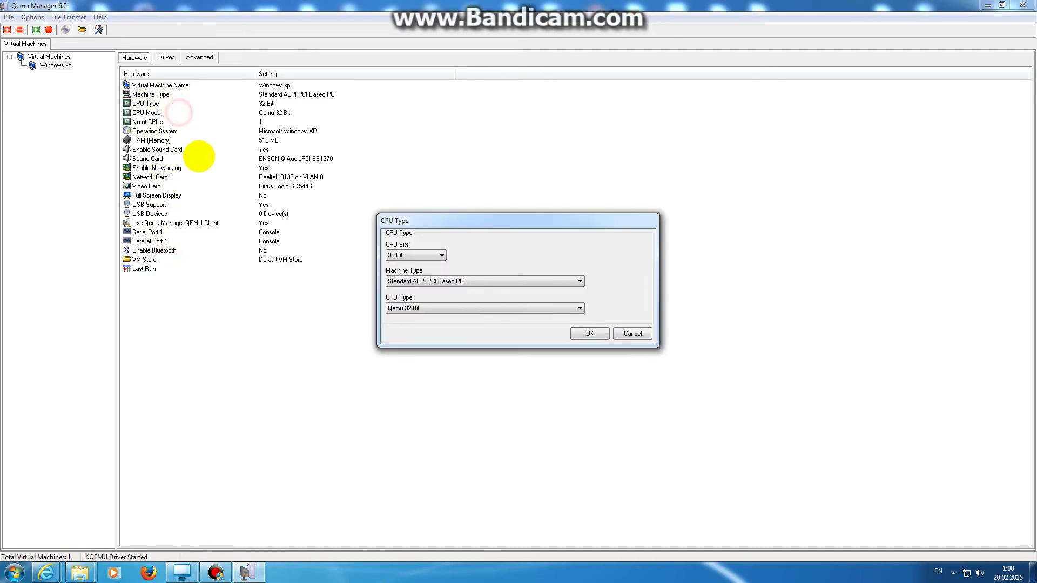
pyautogui.click(440, 256)
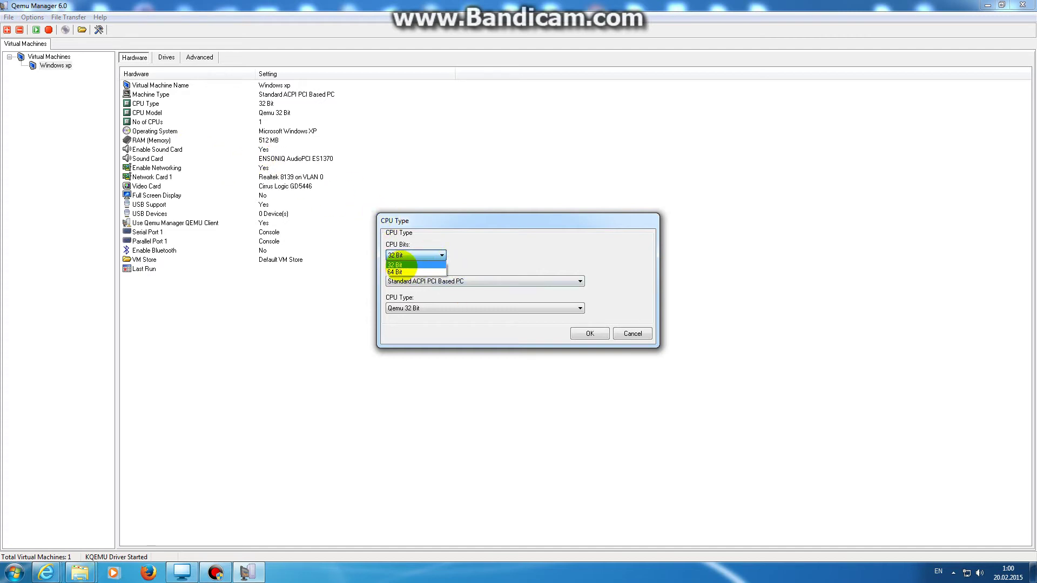
pyautogui.click(430, 271)
pyautogui.click(417, 255)
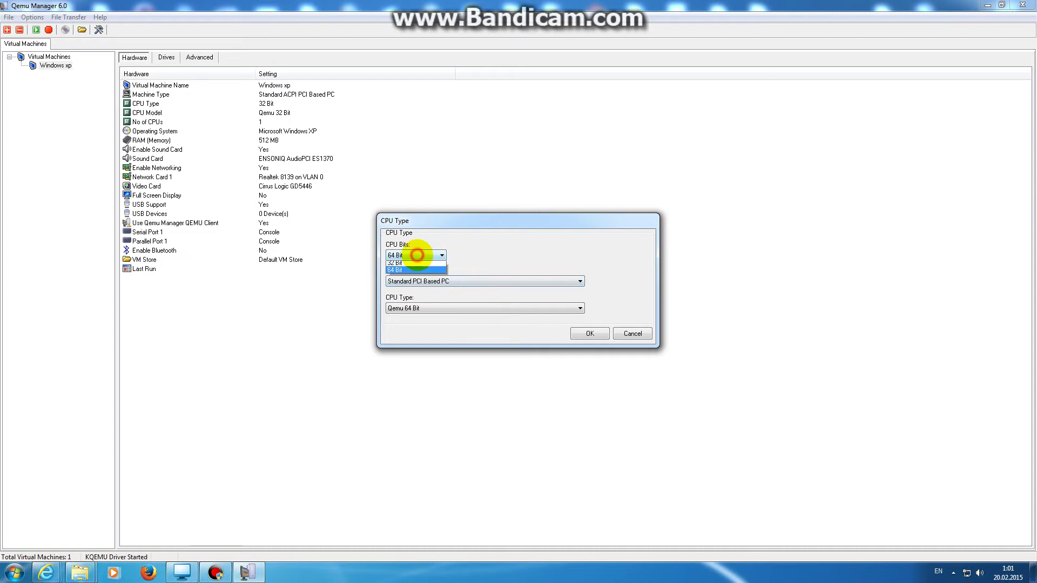
pyautogui.click(417, 263)
pyautogui.click(427, 277)
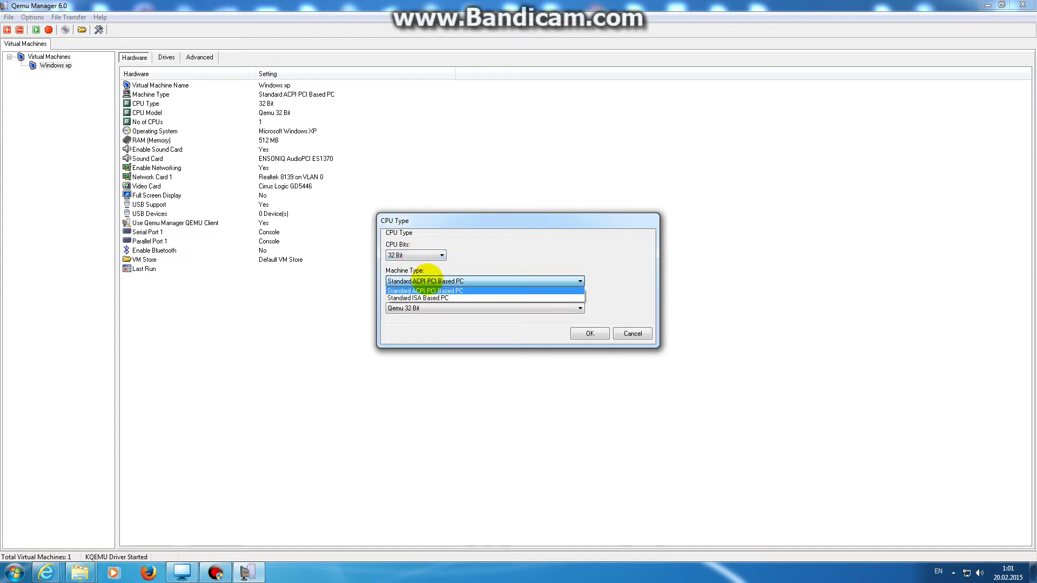
pyautogui.click(425, 290)
pyautogui.click(423, 306)
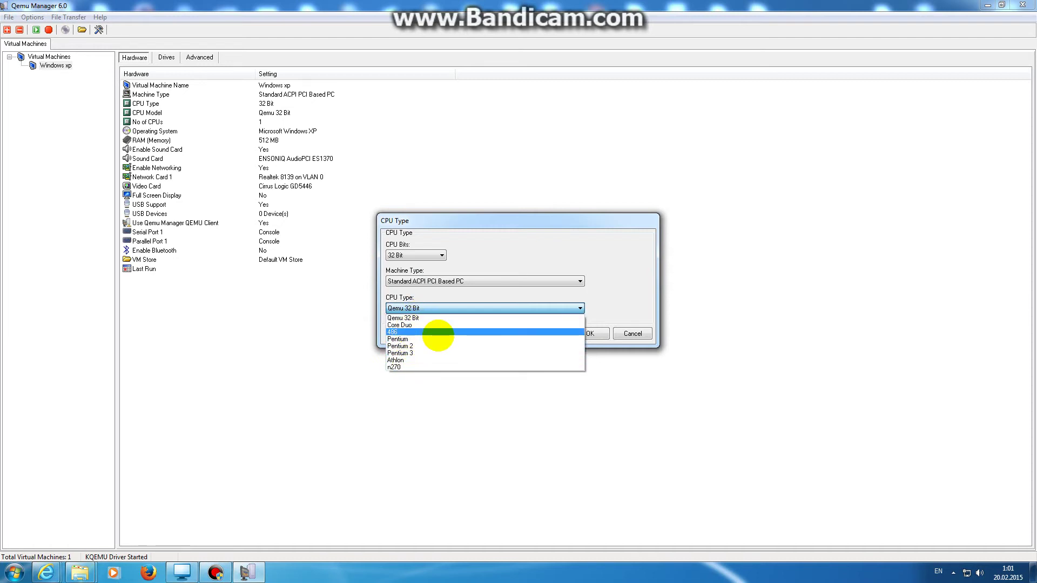
pyautogui.click(441, 352)
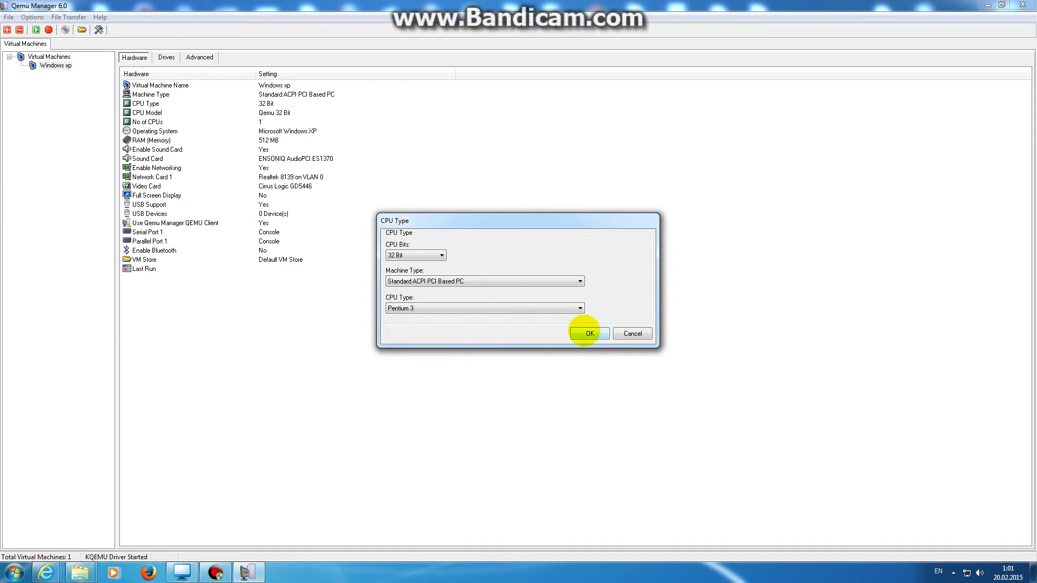
pyautogui.click(587, 333)
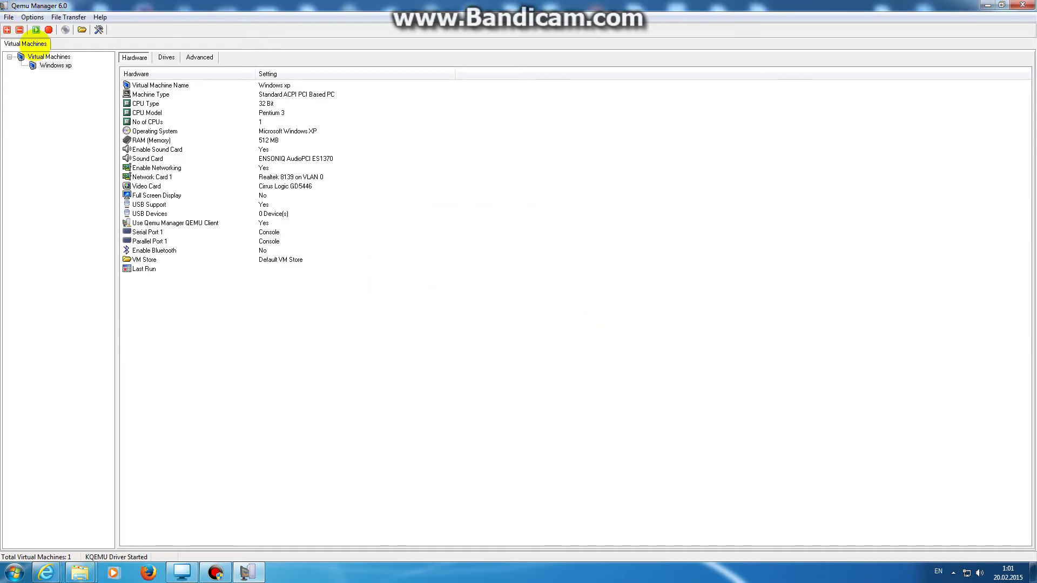
pyautogui.click(82, 29)
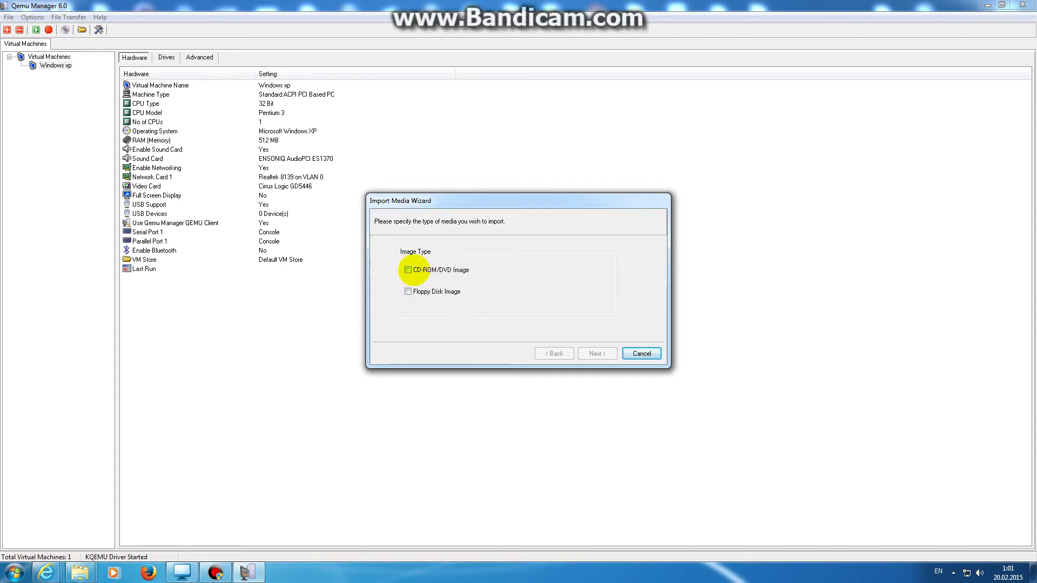
pyautogui.click(407, 270)
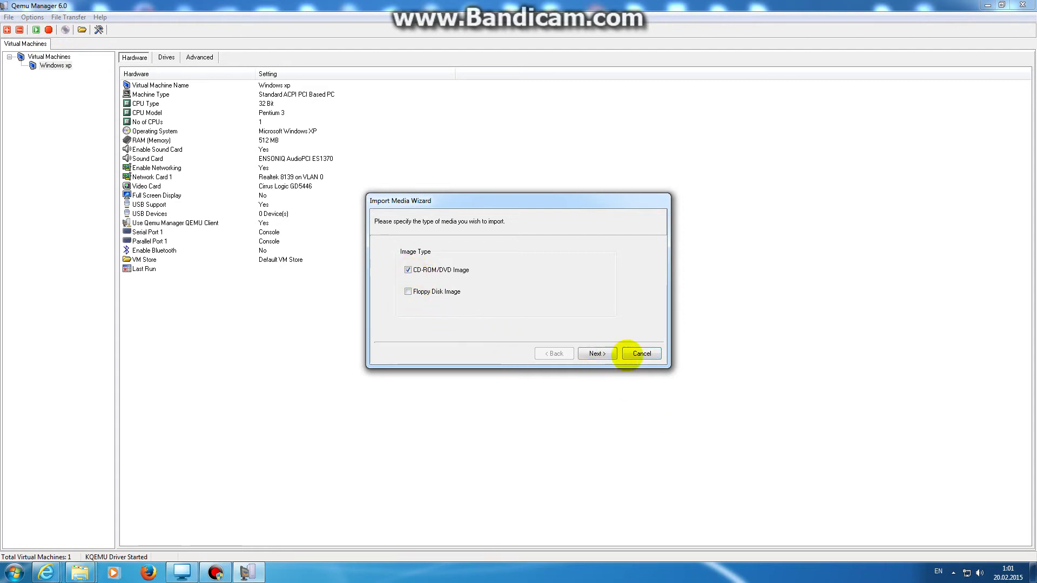
pyautogui.click(637, 354)
pyautogui.click(540, 311)
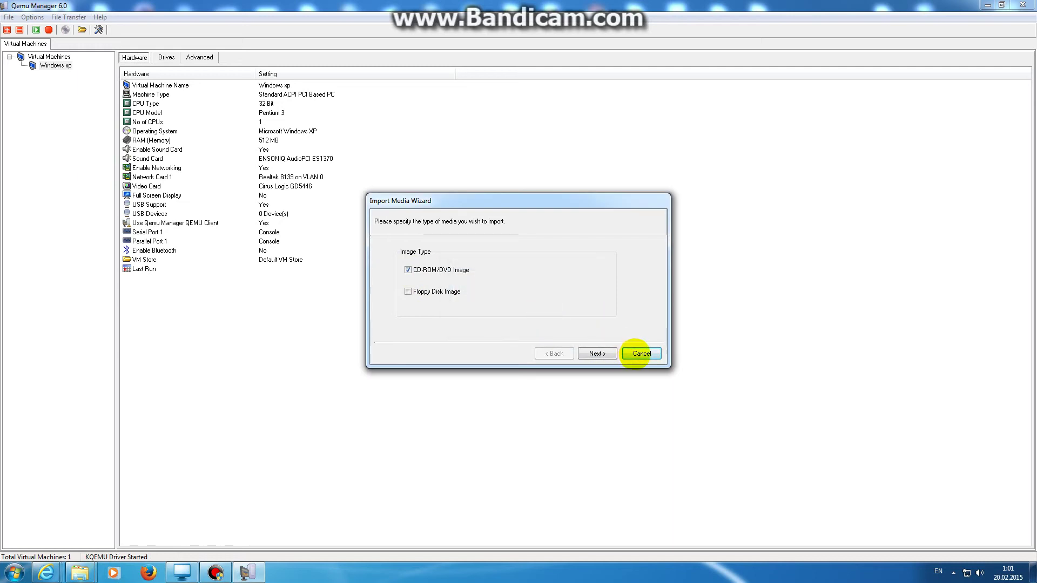
pyautogui.click(641, 354)
pyautogui.click(606, 313)
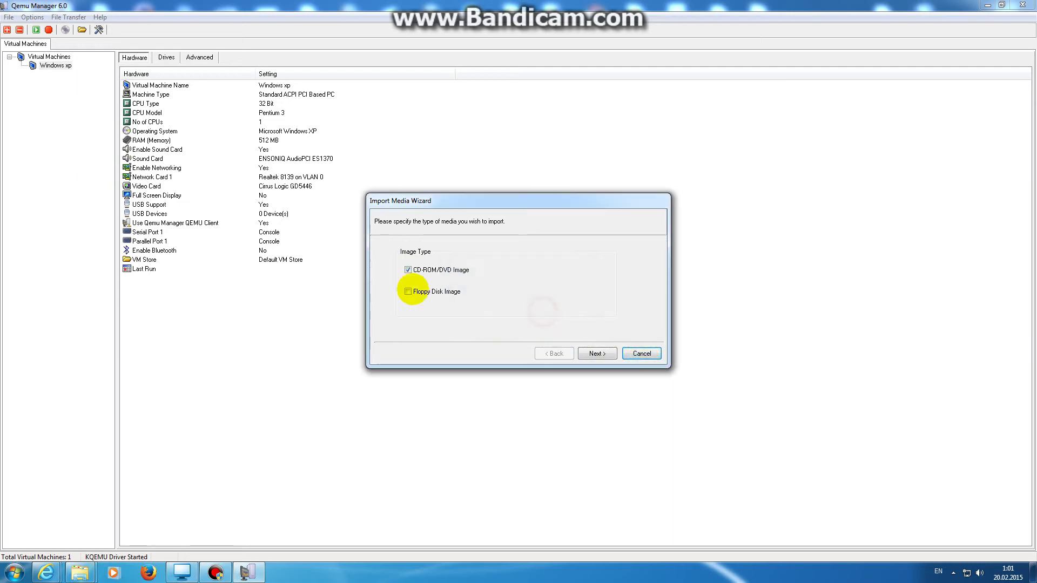
pyautogui.click(408, 270)
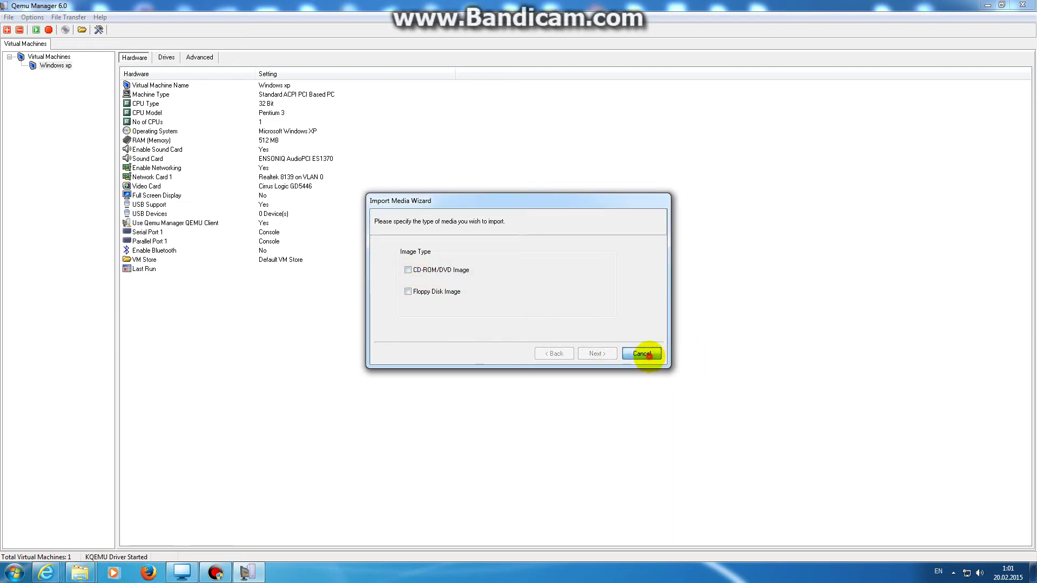
pyautogui.click(642, 354)
pyautogui.click(496, 311)
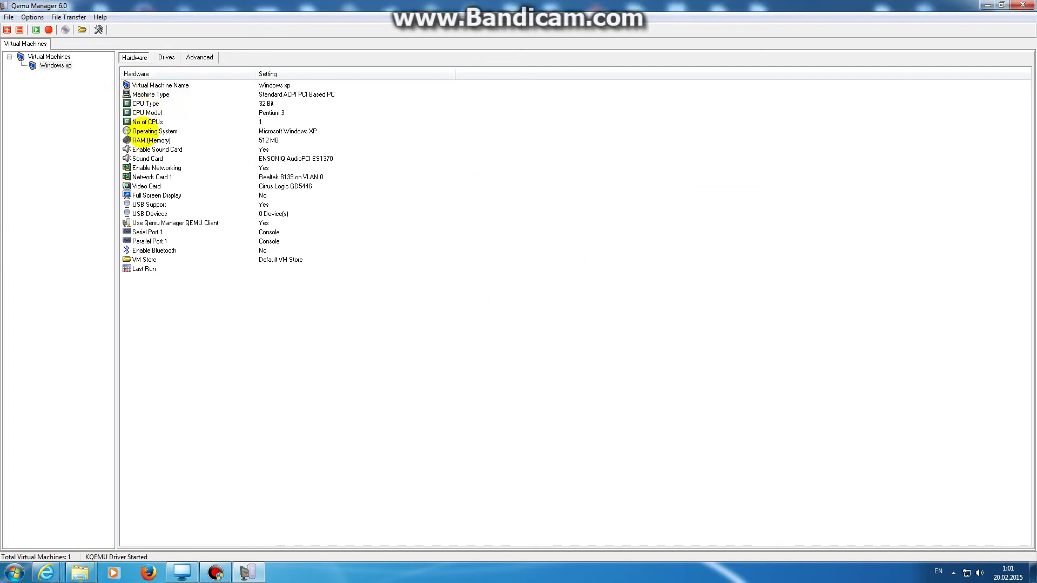
# Check the operating system choices for the virtual machine and close the dialog without changing the setting.
pyautogui.click(147, 131)
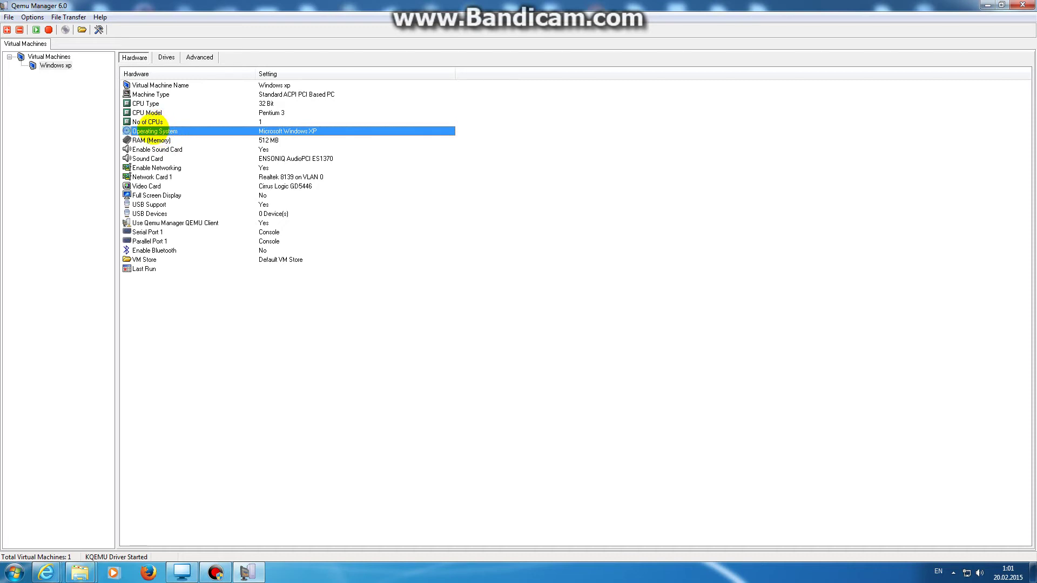
pyautogui.doubleClick(153, 130)
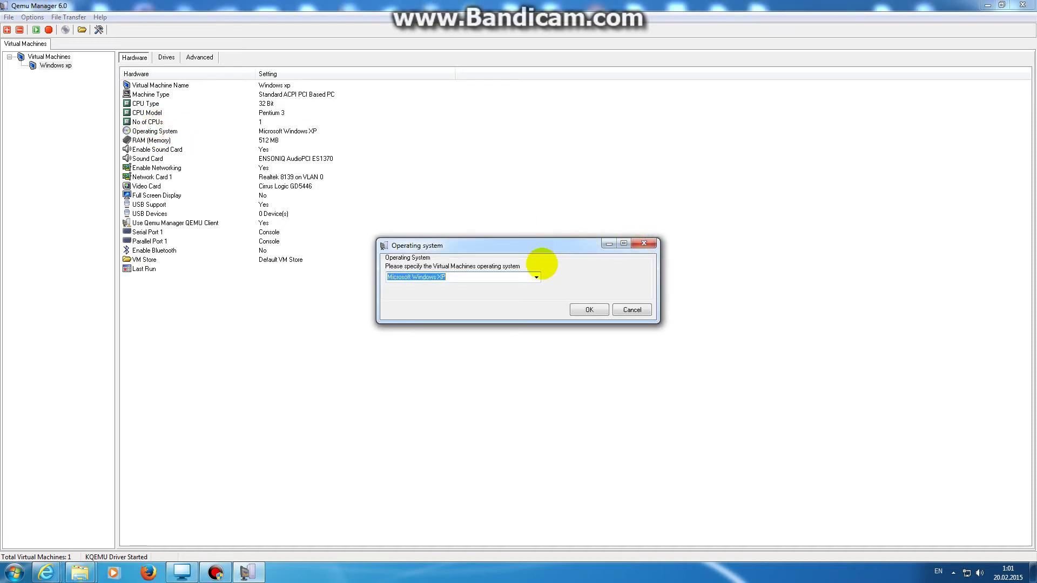
pyautogui.click(536, 276)
pyautogui.click(536, 276)
pyautogui.click(642, 242)
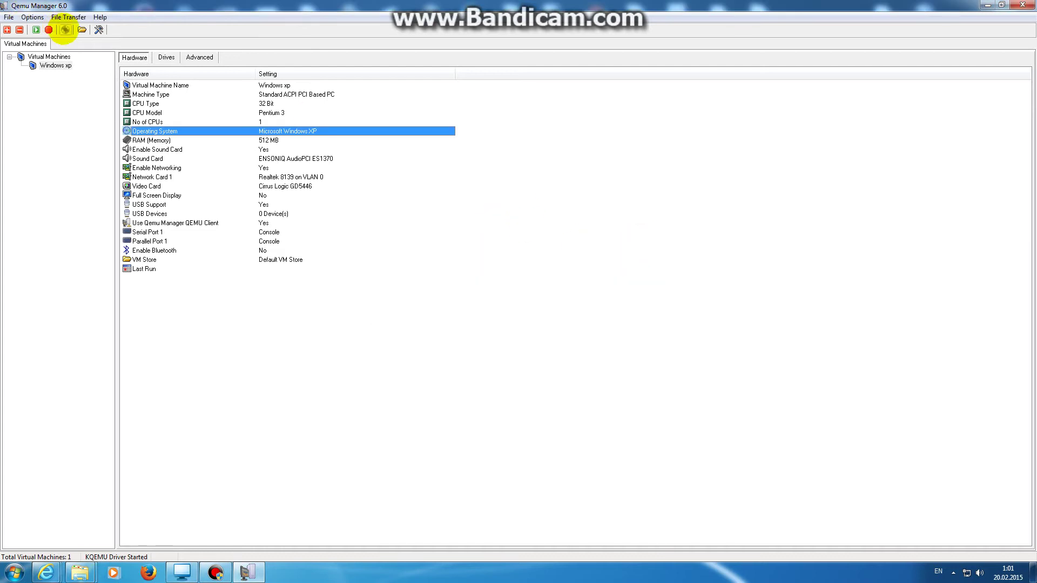
# Start the Import Media Wizard for the Windows xp machine, choosing CD-ROM/DVD Image as the media type.
pyautogui.click(50, 64)
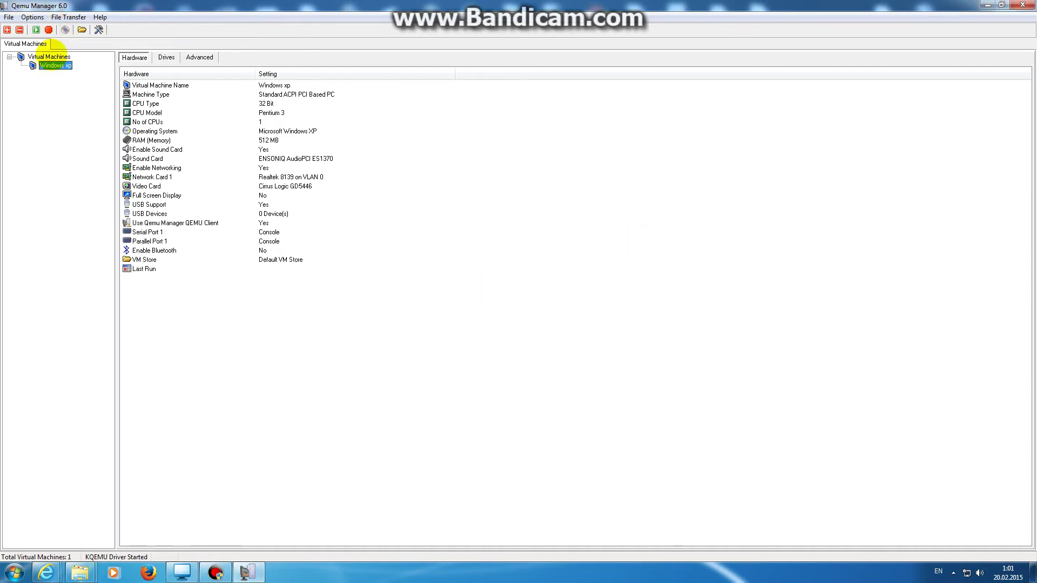
pyautogui.click(65, 29)
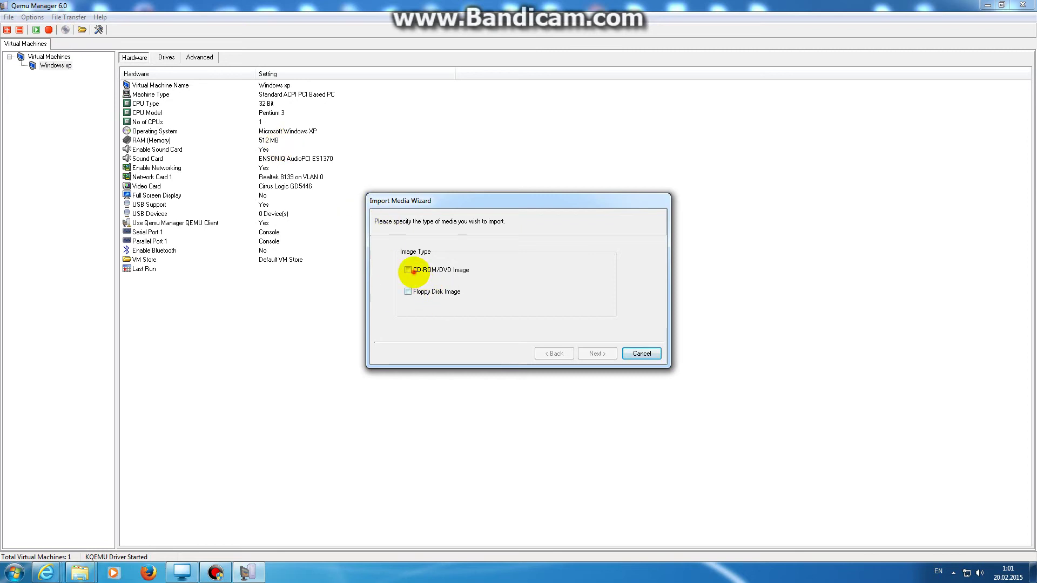
pyautogui.click(413, 270)
pyautogui.click(597, 352)
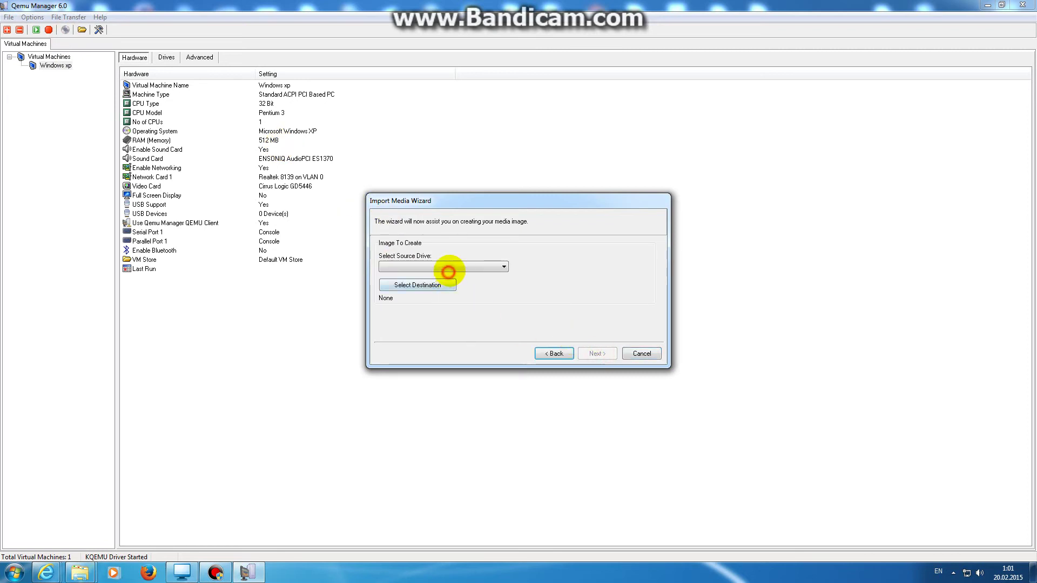
# Try to select the listed drive as the source drive for the CD-ROM/DVD image.
pyautogui.click(448, 271)
pyautogui.click(450, 273)
pyautogui.click(442, 266)
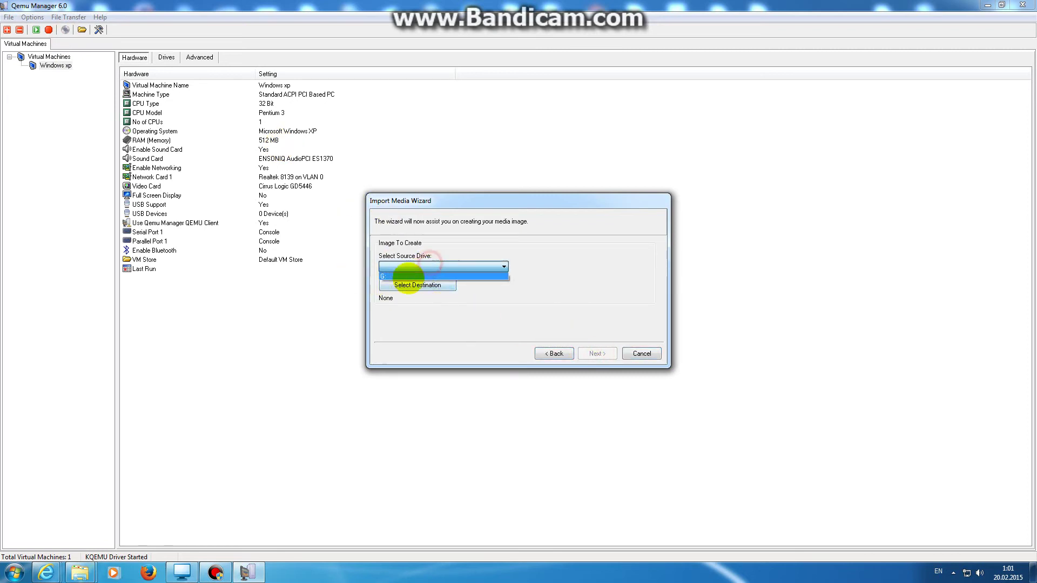
pyautogui.click(435, 277)
# Try D:\Образы as the save destination for the ISO image, and cancel the file selection.
pyautogui.click(427, 284)
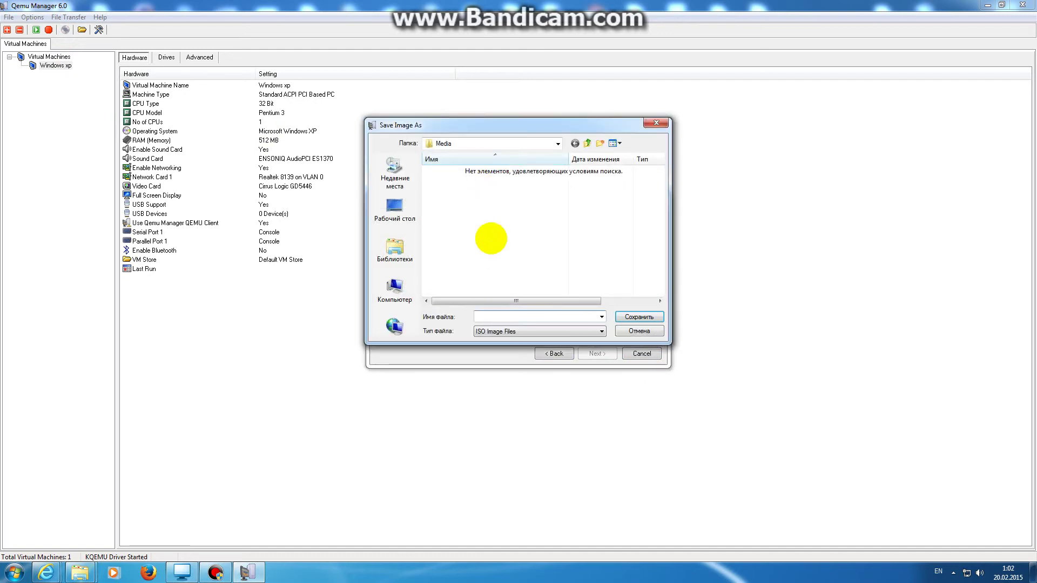
pyautogui.click(495, 315)
pyautogui.press('Down')
pyautogui.press('Down')
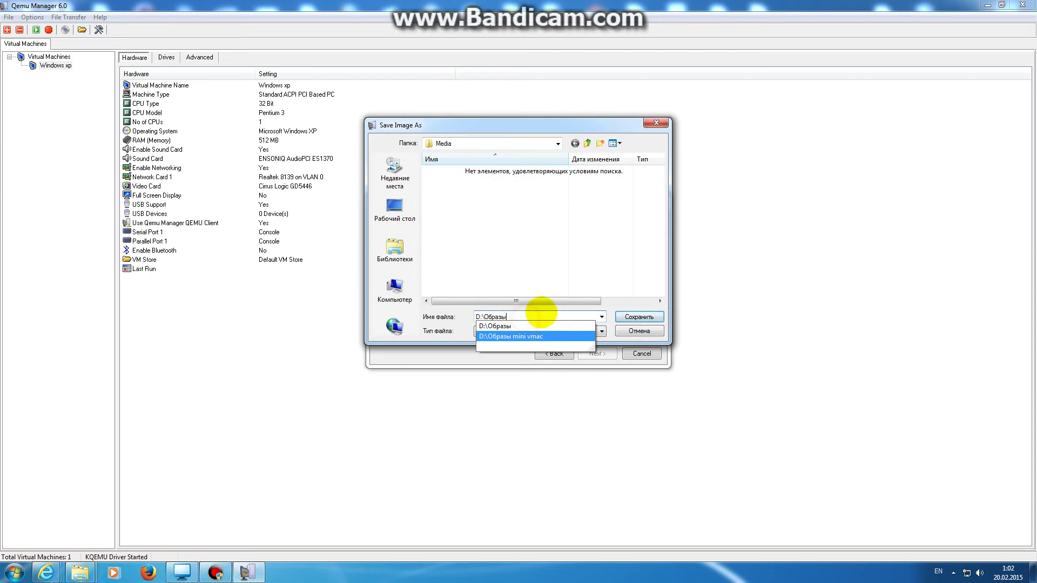
pyautogui.click(499, 327)
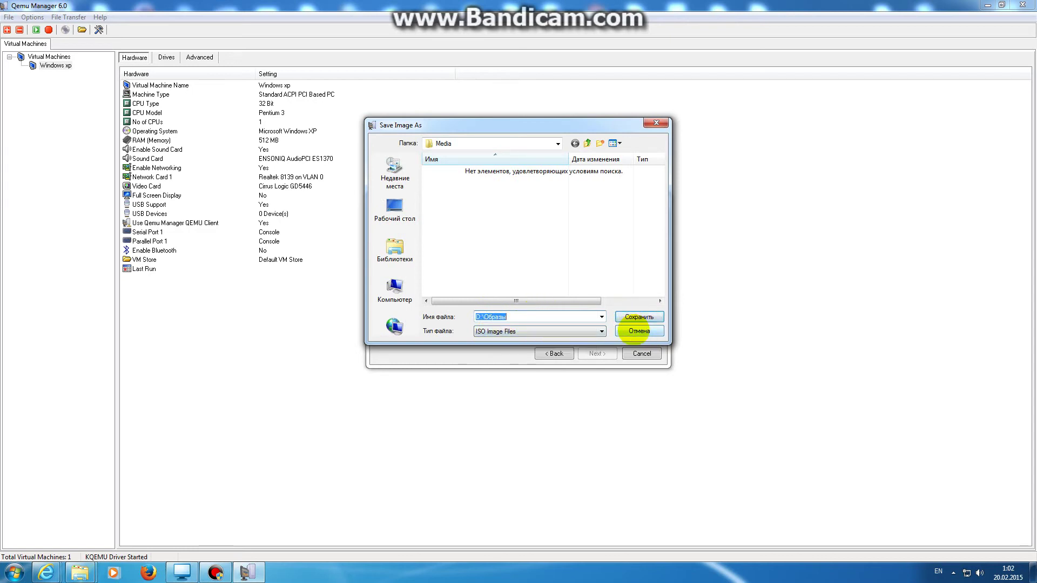
pyautogui.click(626, 329)
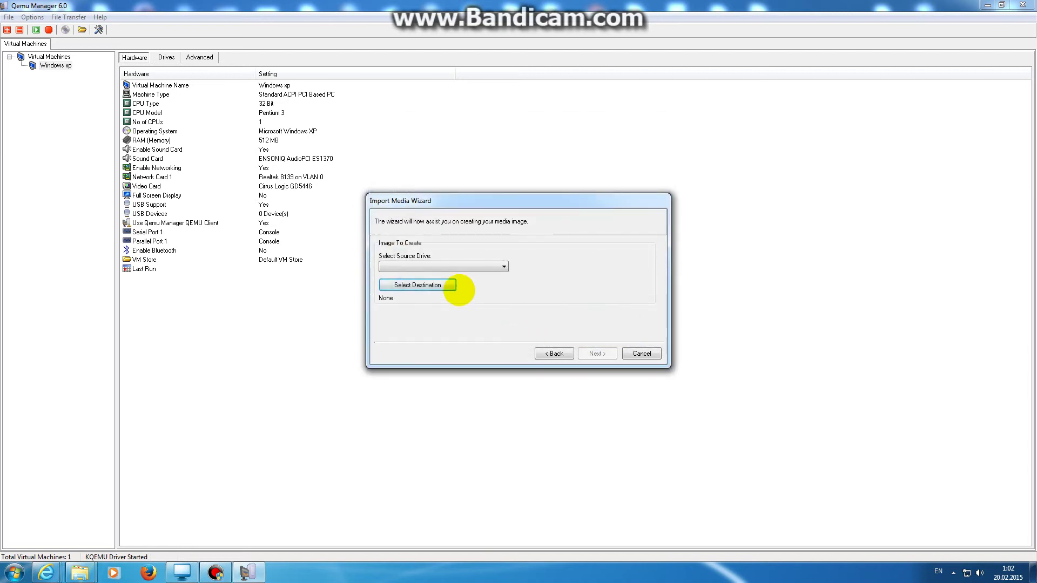
# Check the source drive choices for the CD-ROM/DVD image again and cancel the Import Media Wizard.
pyautogui.click(472, 267)
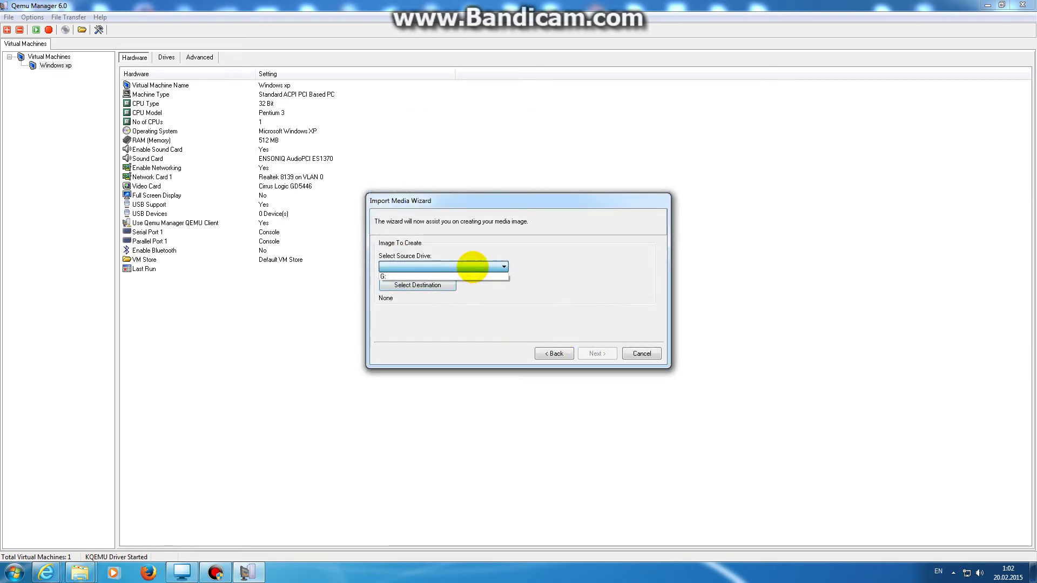
pyautogui.click(469, 270)
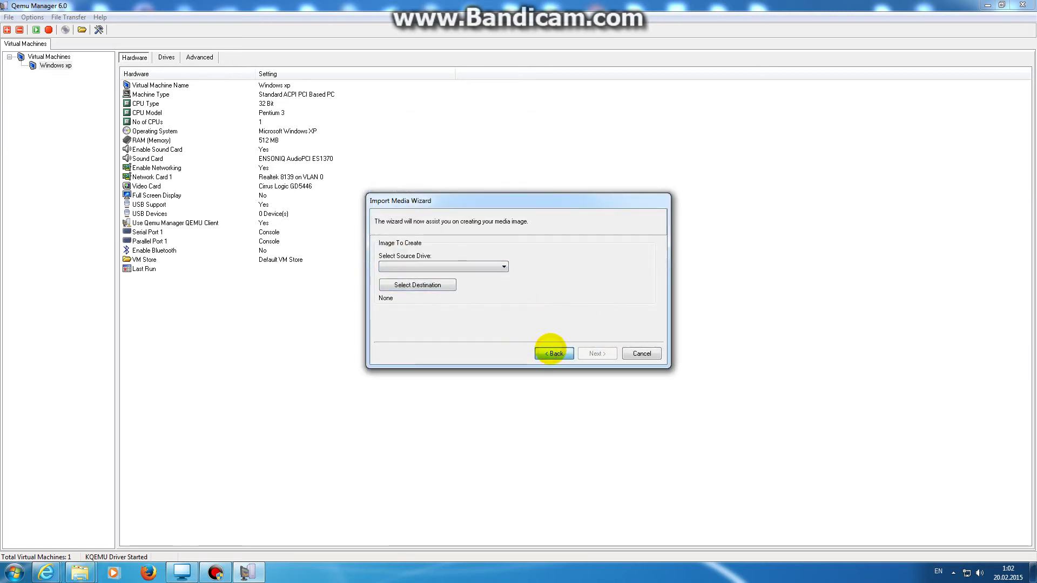
pyautogui.click(551, 351)
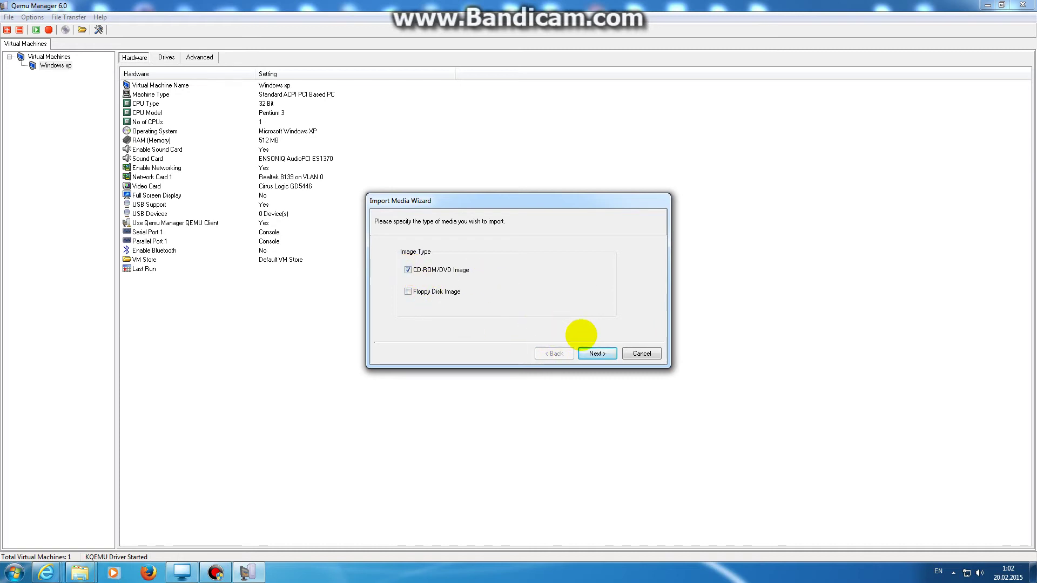
pyautogui.click(642, 353)
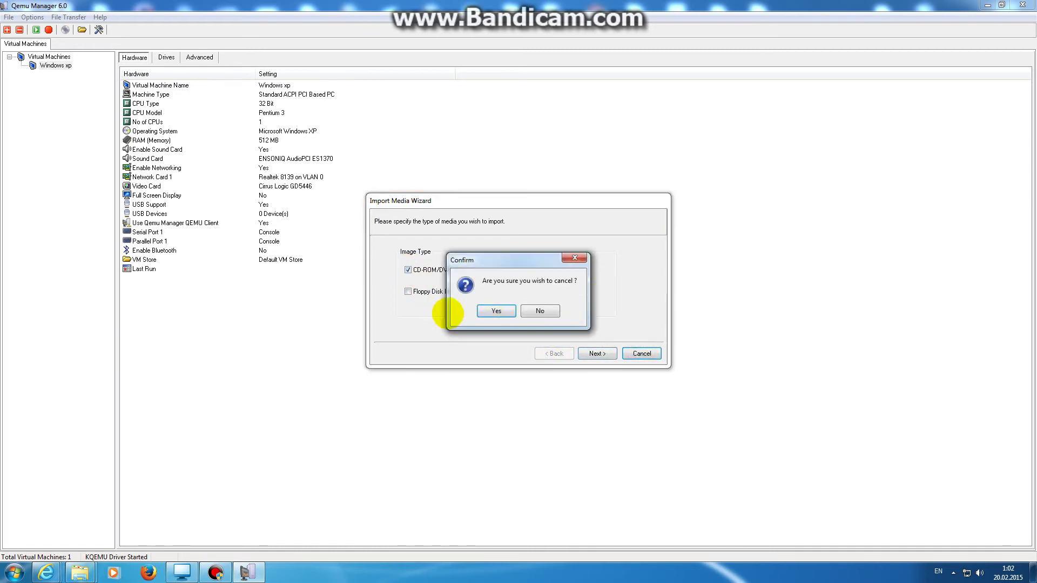
pyautogui.click(492, 311)
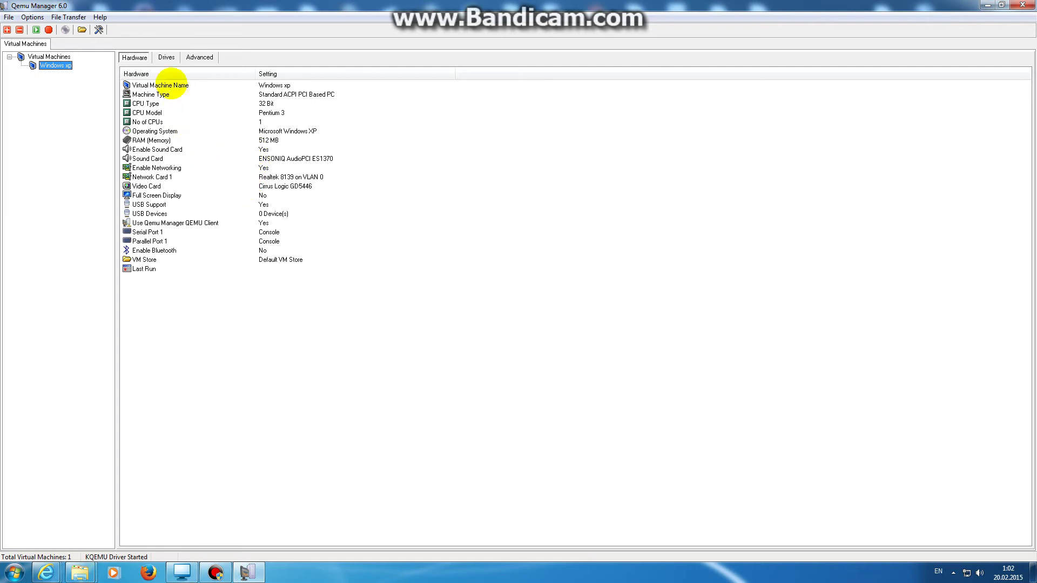
# Review the hard disk and floppy drive entries in the Windows xp machine's drive settings.
pyautogui.click(165, 58)
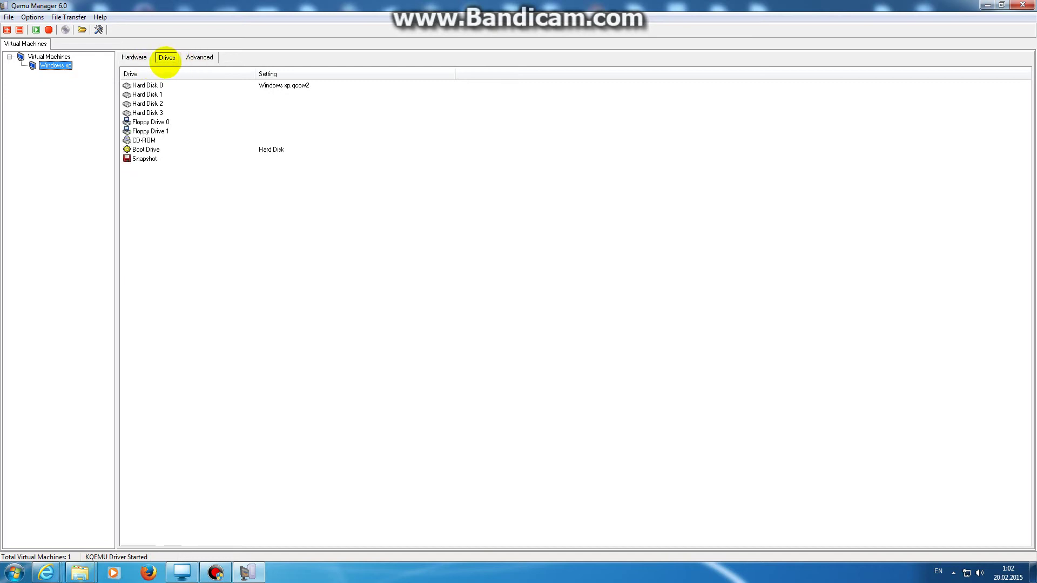
pyautogui.click(136, 86)
pyautogui.click(156, 94)
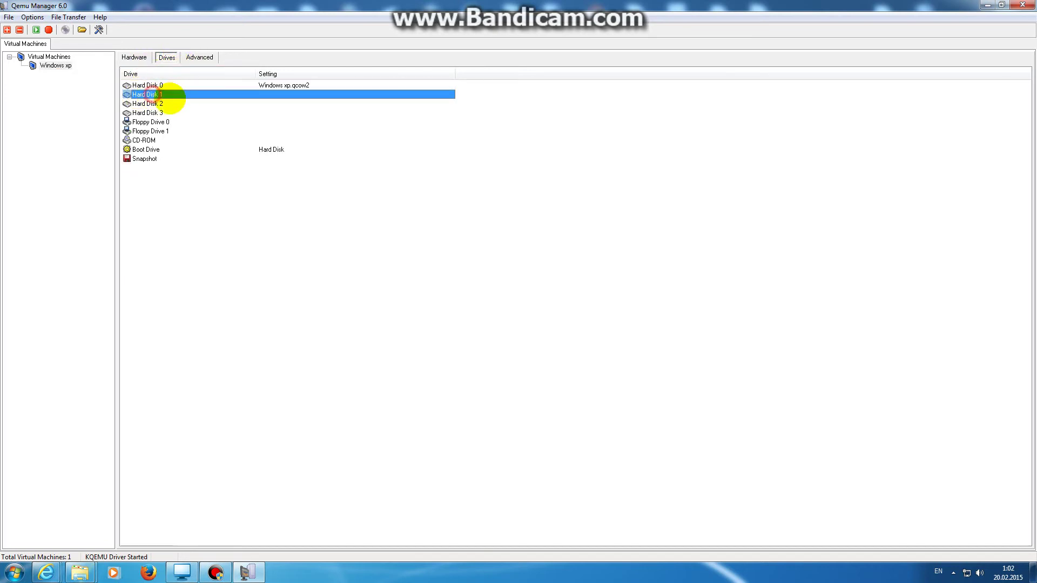
pyautogui.click(144, 103)
pyautogui.click(141, 113)
pyautogui.click(134, 122)
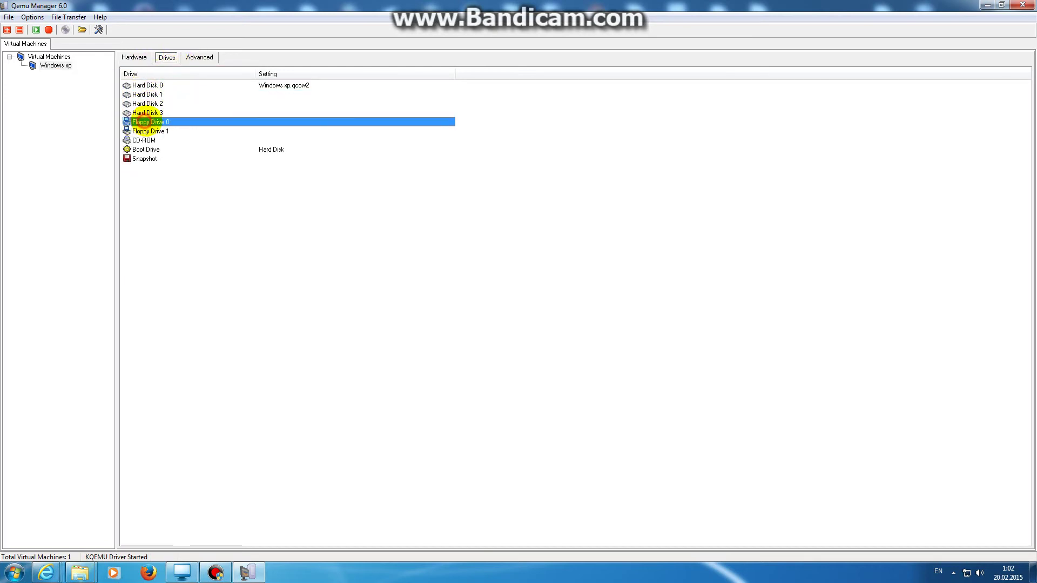
pyautogui.click(134, 131)
# Assign D:\Образы\Windows_XP_Professional_SP3_VL_rus.iso as the CD/DVD image of the virtual machine's CD-ROM drive.
pyautogui.click(135, 141)
pyautogui.doubleClick(135, 141)
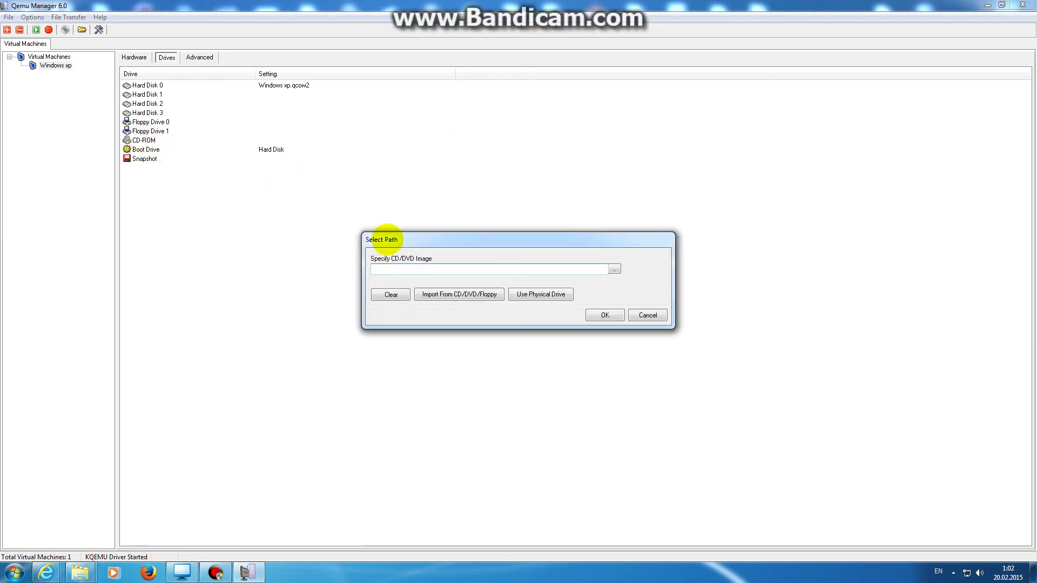
pyautogui.click(617, 269)
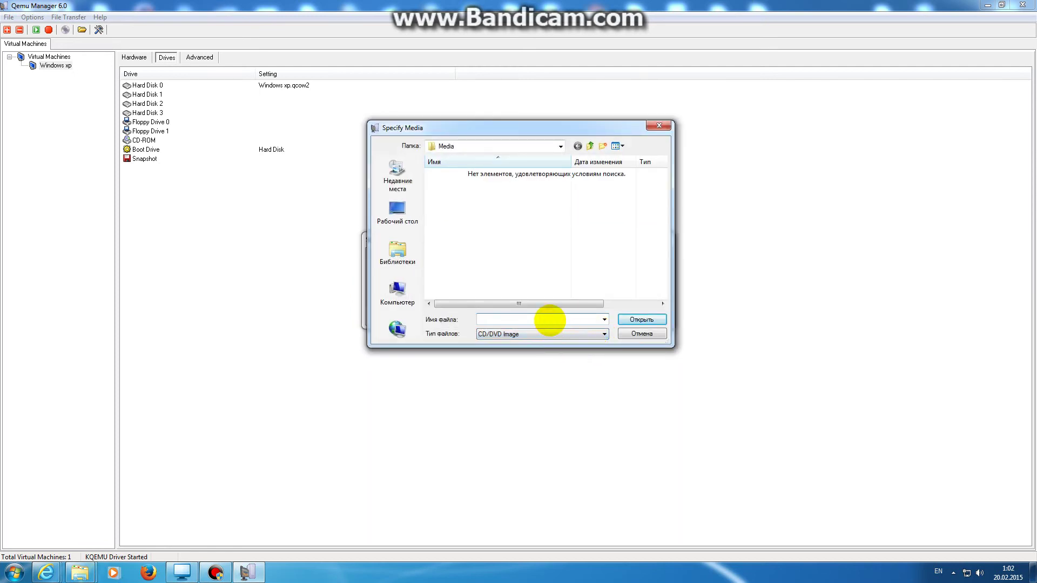
pyautogui.click(604, 319)
pyautogui.click(641, 320)
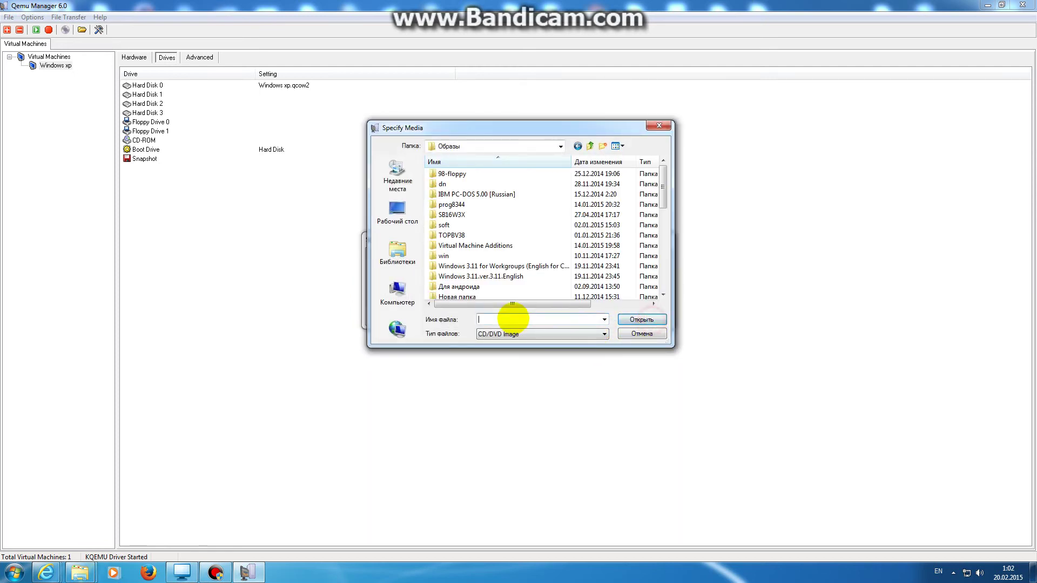
pyautogui.moveTo(662, 188); pyautogui.dragTo(663, 283)
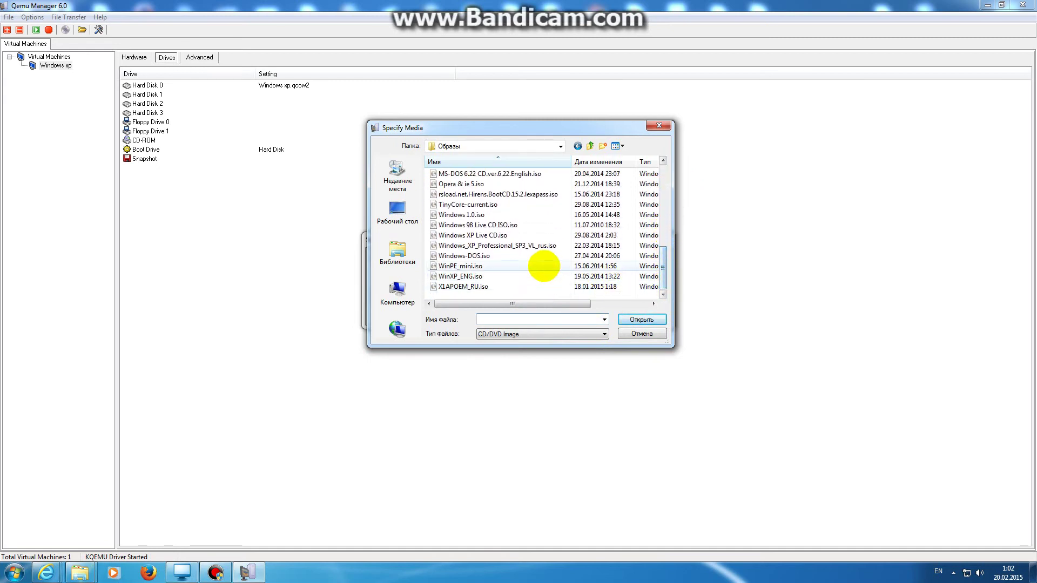
pyautogui.click(518, 246)
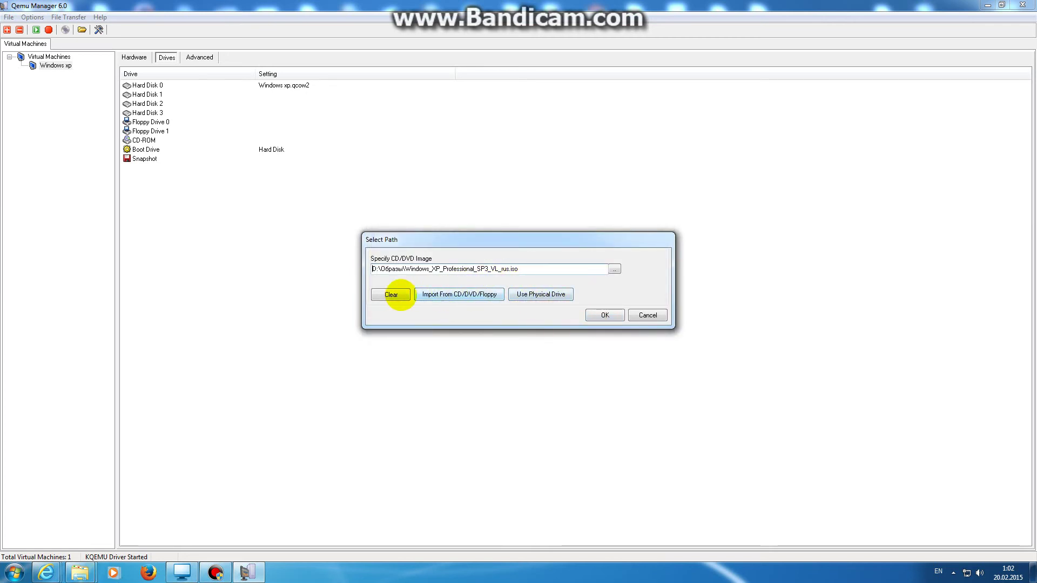
pyautogui.click(605, 315)
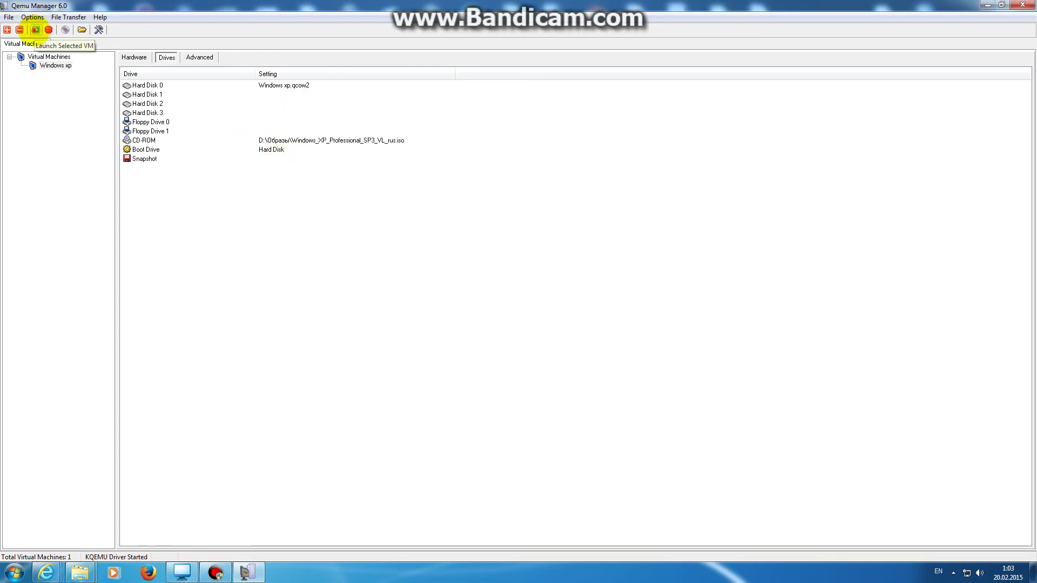
# Try launching the Windows xp machine with the hard disk as boot drive, and close its client window.
pyautogui.click(36, 29)
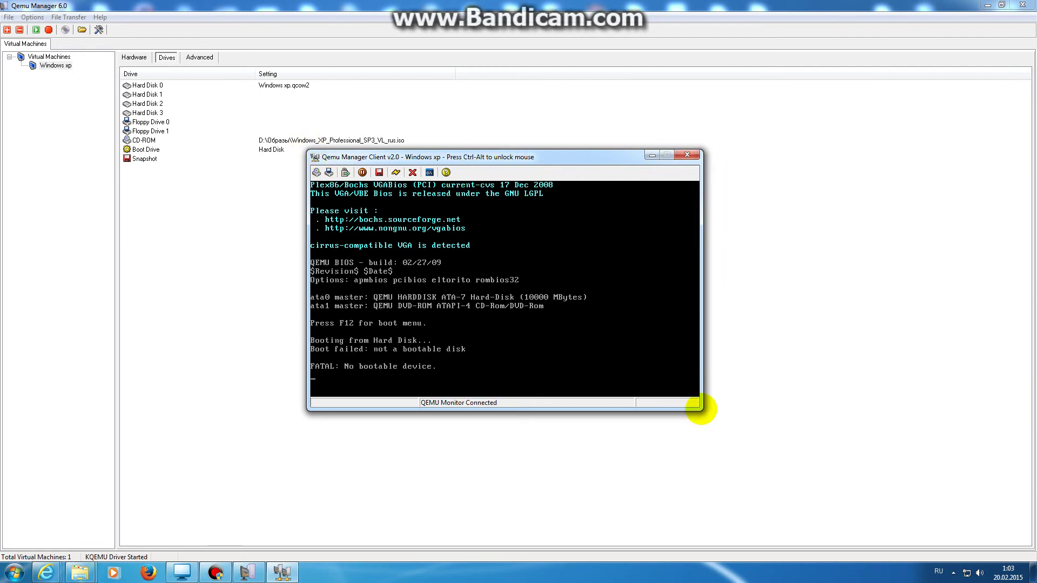
pyautogui.moveTo(499, 157); pyautogui.dragTo(264, 61)
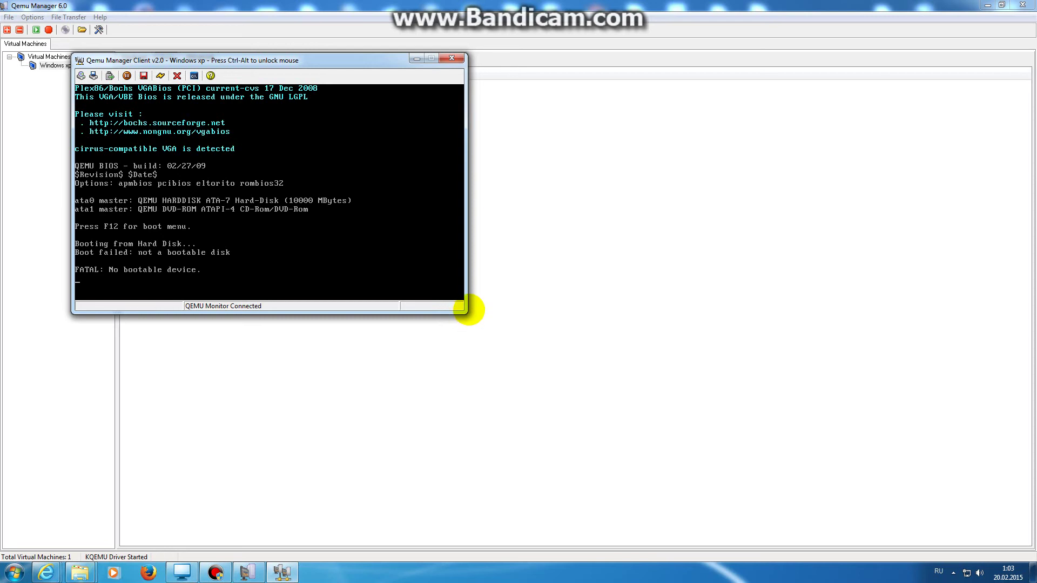
pyautogui.moveTo(320, 60); pyautogui.dragTo(427, 116)
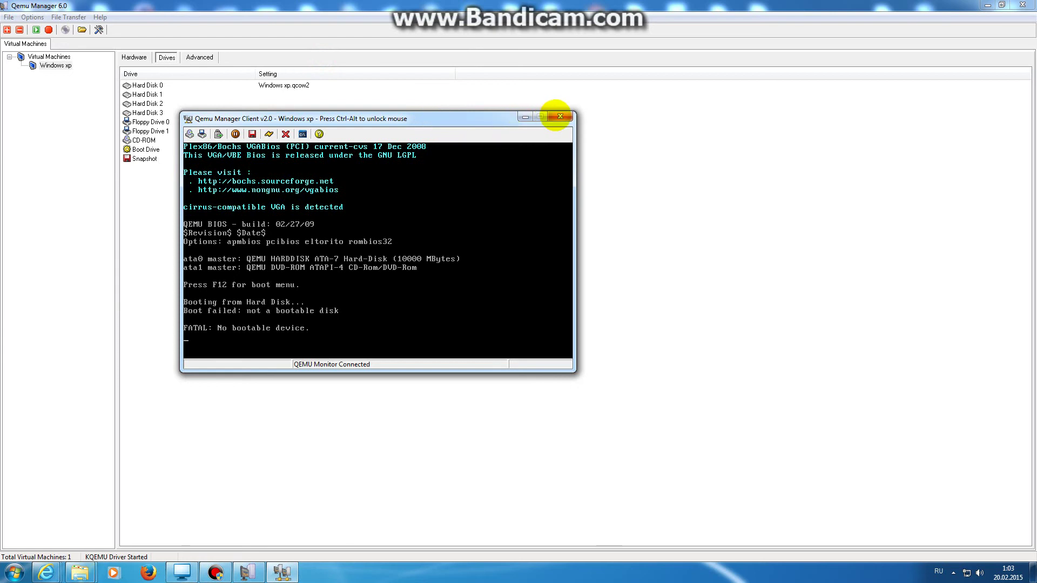
pyautogui.click(559, 116)
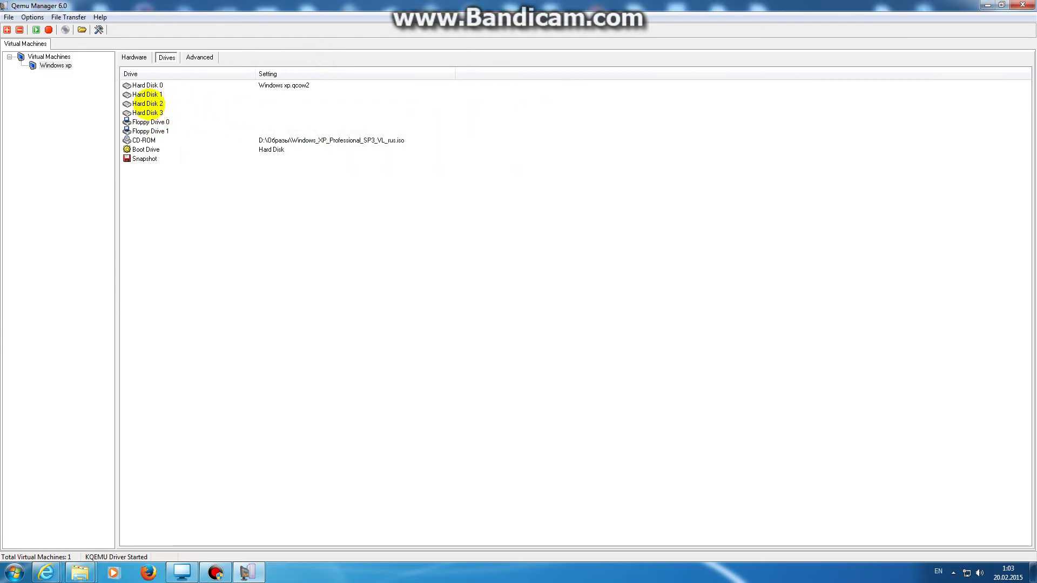
# Set the Windows xp machine's boot drive to CD-ROM.
pyautogui.click(144, 87)
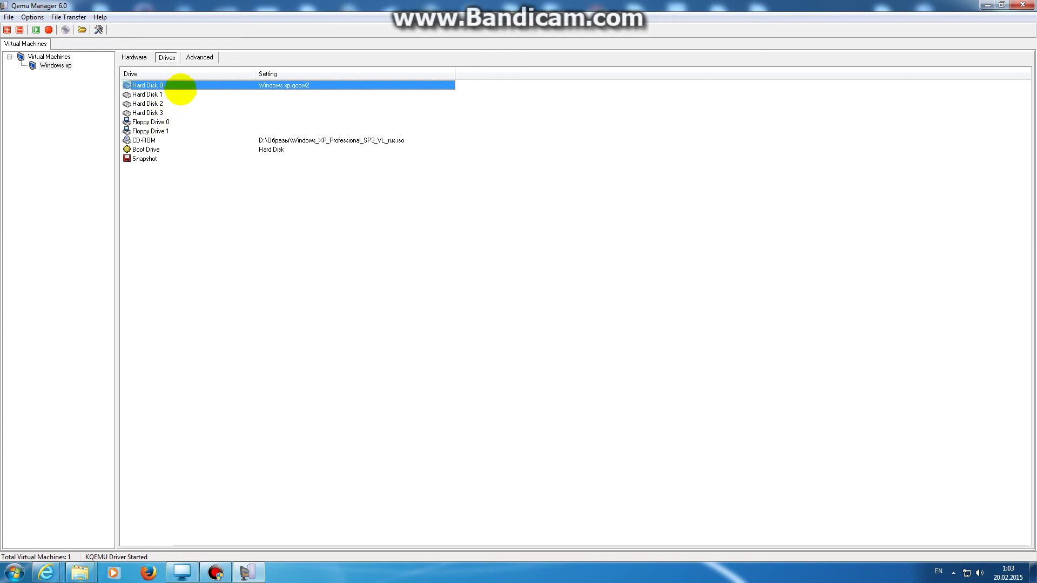
pyautogui.click(159, 132)
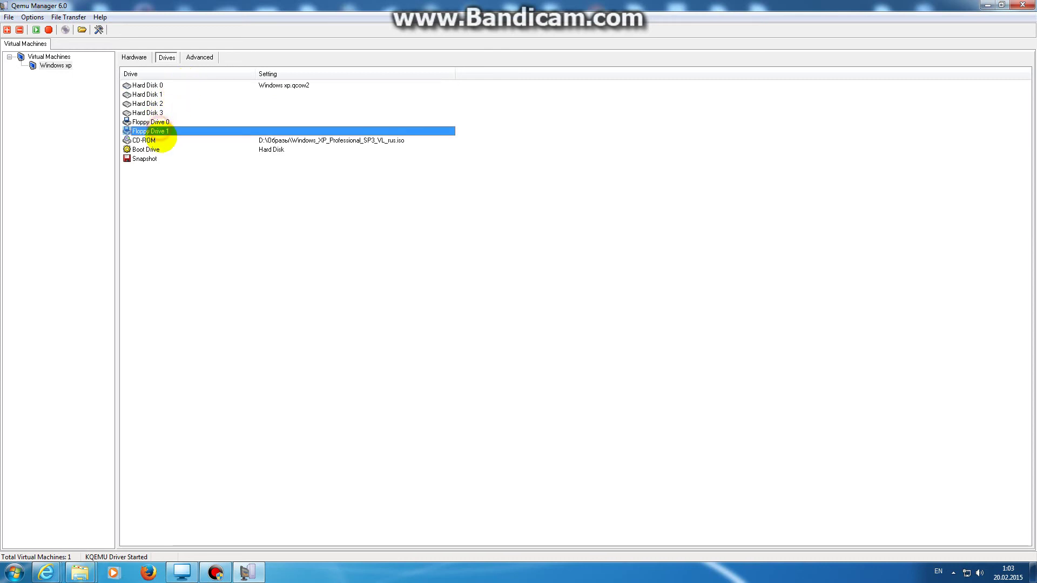
pyautogui.click(162, 140)
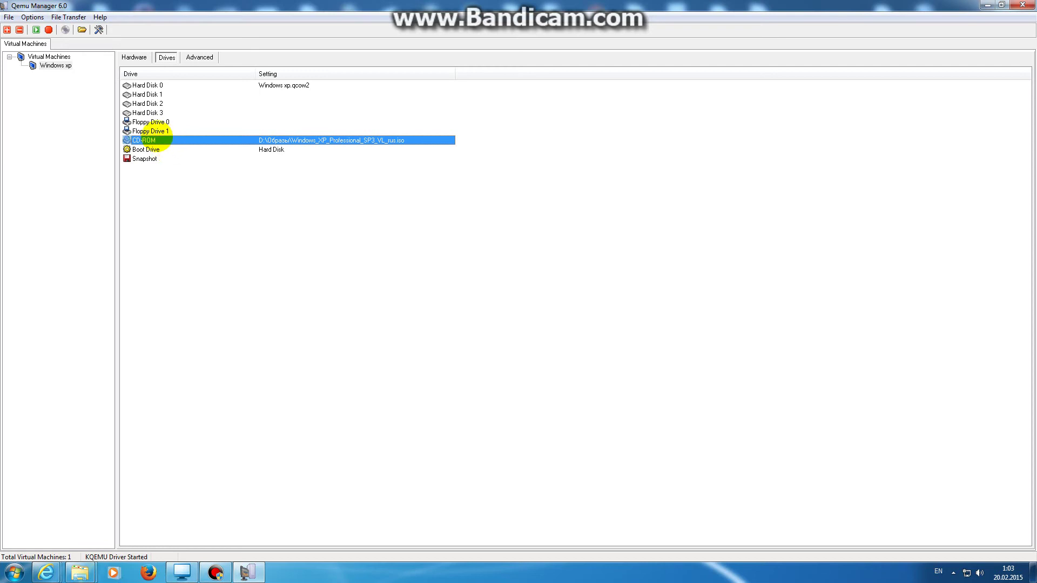
pyautogui.doubleClick(154, 149)
pyautogui.click(454, 278)
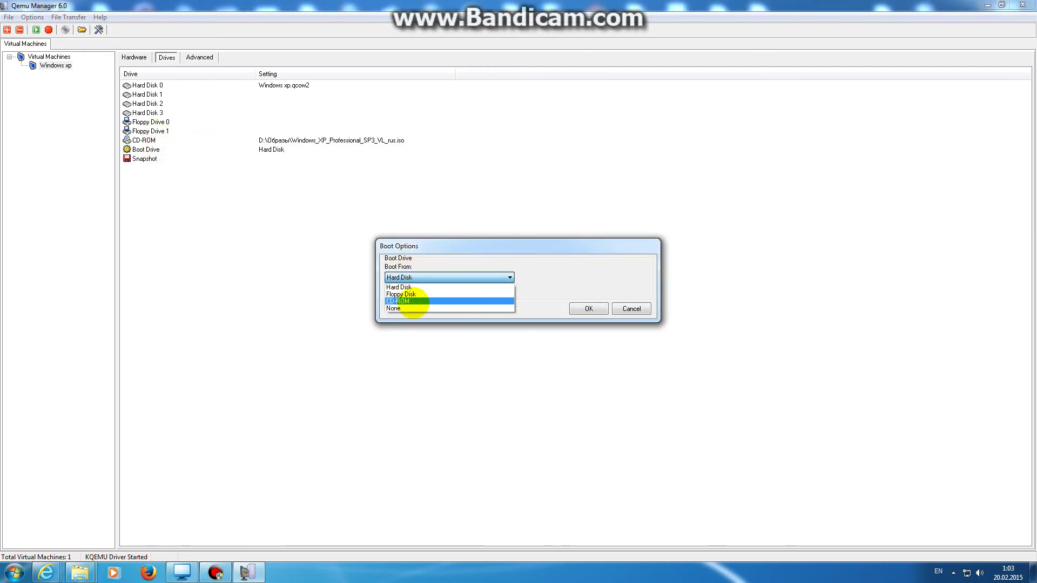
pyautogui.click(398, 301)
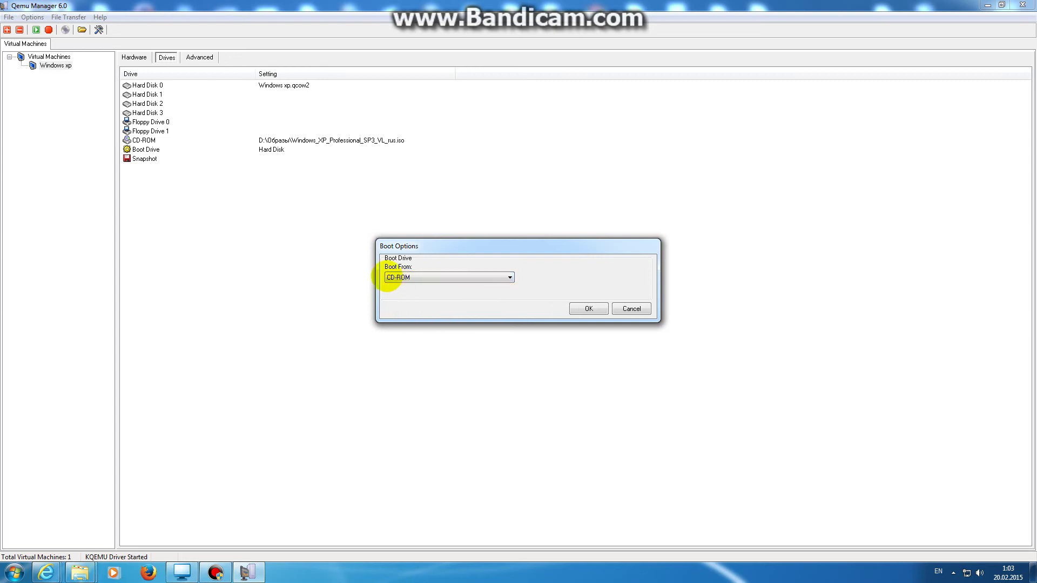
pyautogui.click(588, 309)
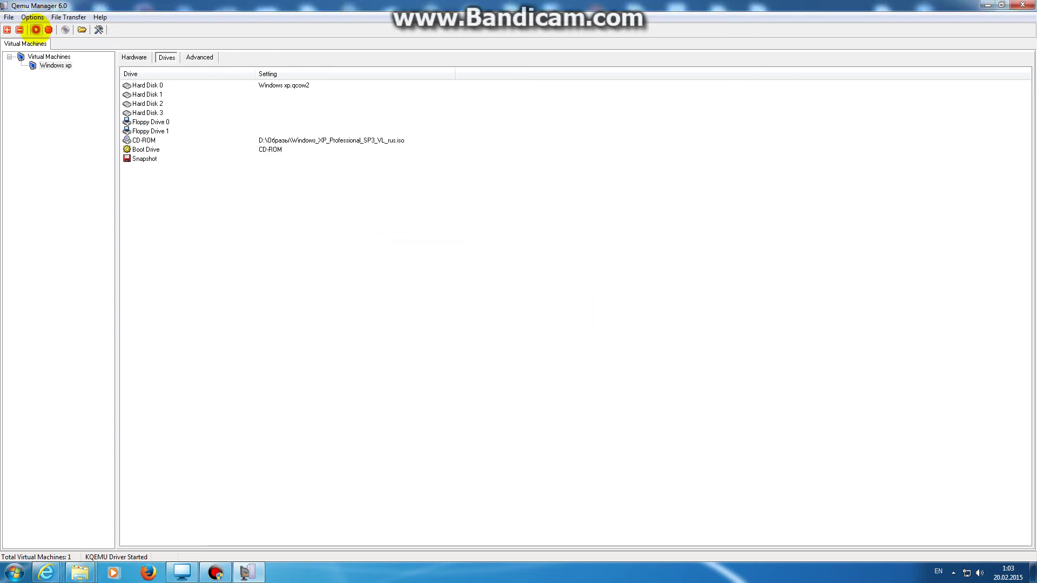
# Launch the Windows xp machine to start Windows setup from the CD-ROM image, and reposition its client window.
pyautogui.click(36, 30)
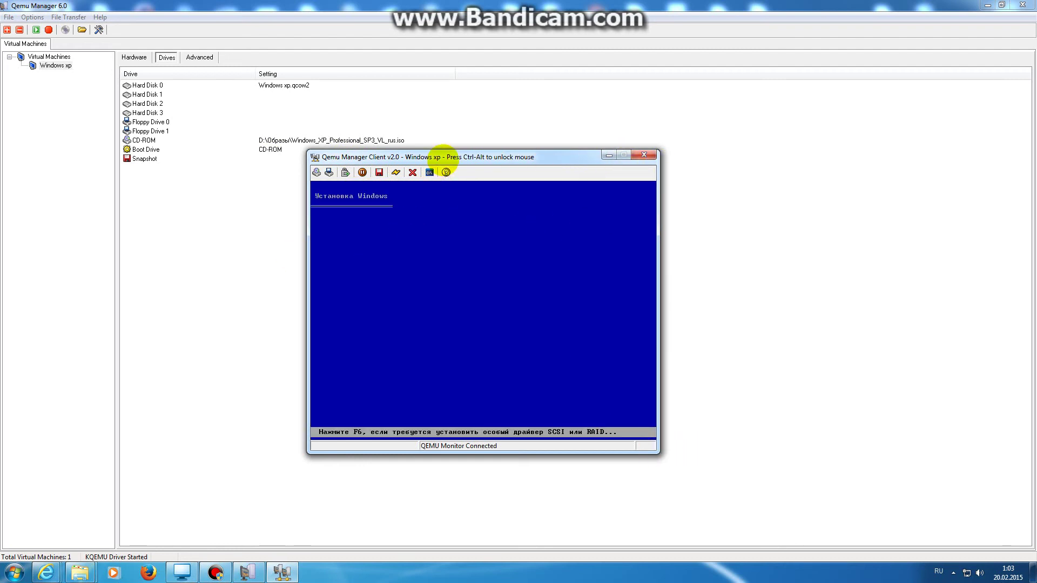
pyautogui.moveTo(432, 156); pyautogui.dragTo(324, 104)
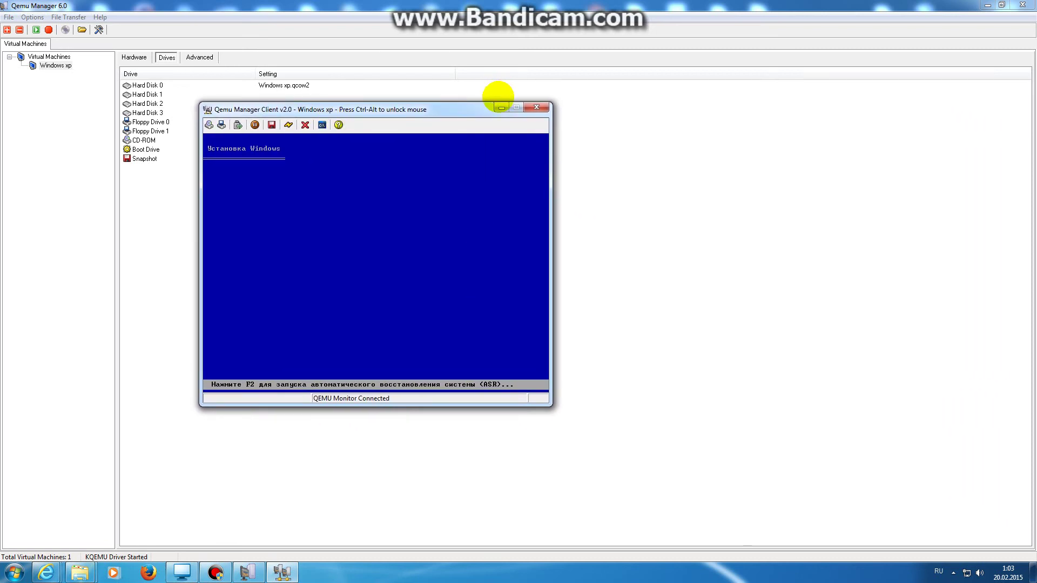
pyautogui.moveTo(342, 106); pyautogui.dragTo(353, 116)
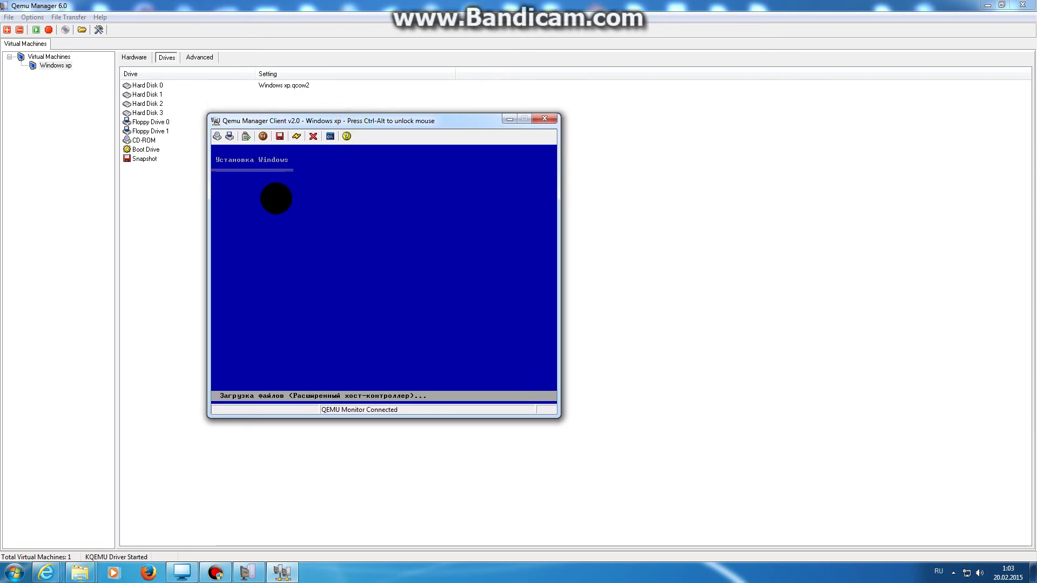
pyautogui.click(262, 135)
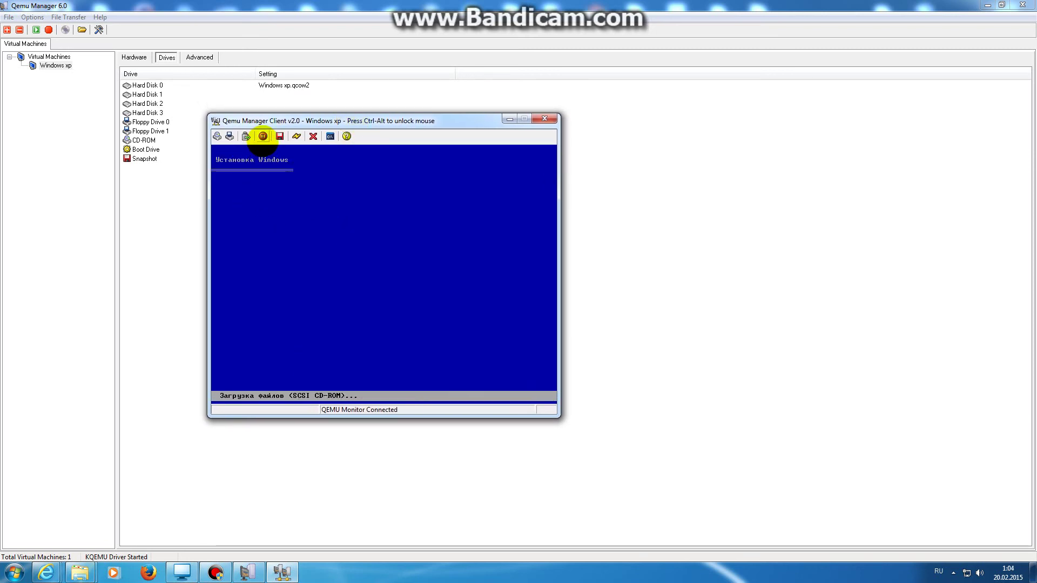